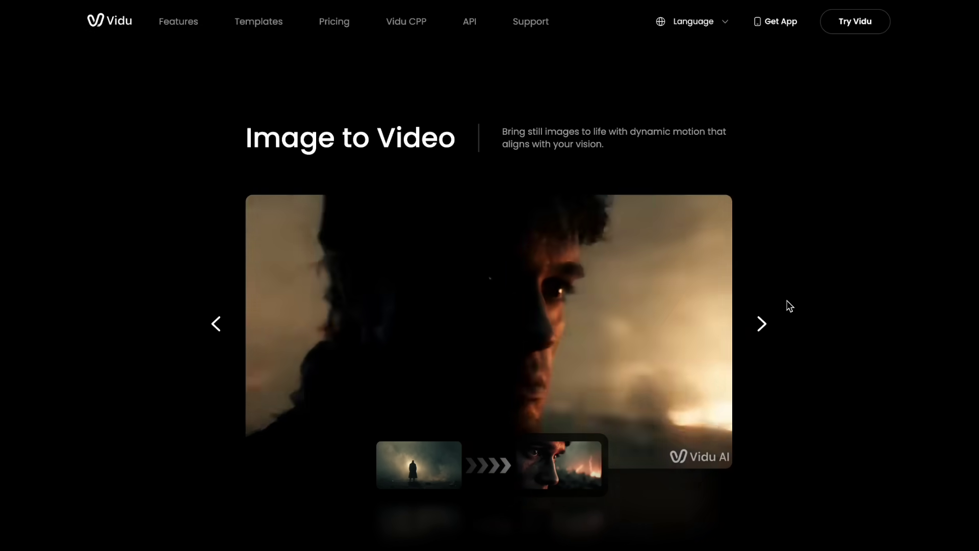
Open Vidu's creation workspace from the vidu.com landing page and go to the sign-in.
scroll(790, 307, "down", 10)
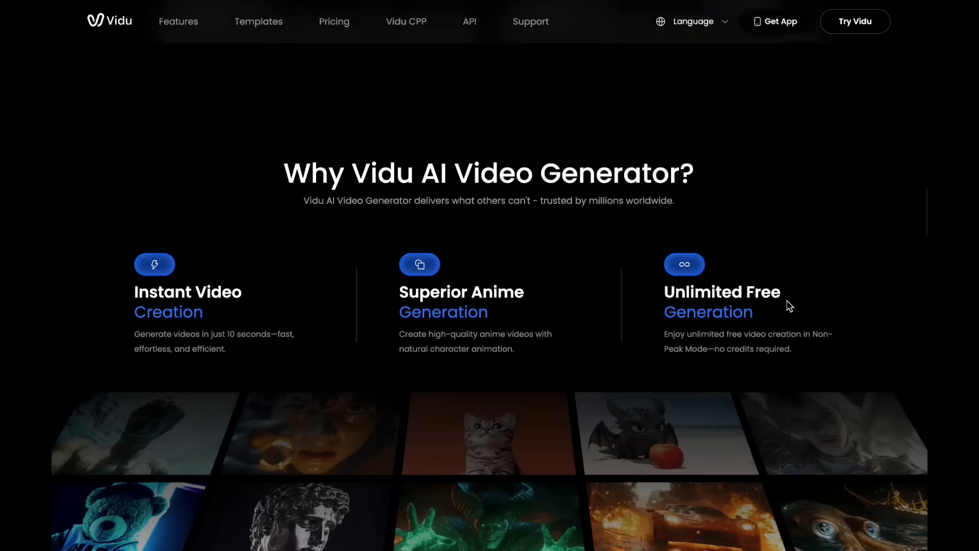
scroll(790, 306, "down", 2)
scroll(786, 300, "down", 6)
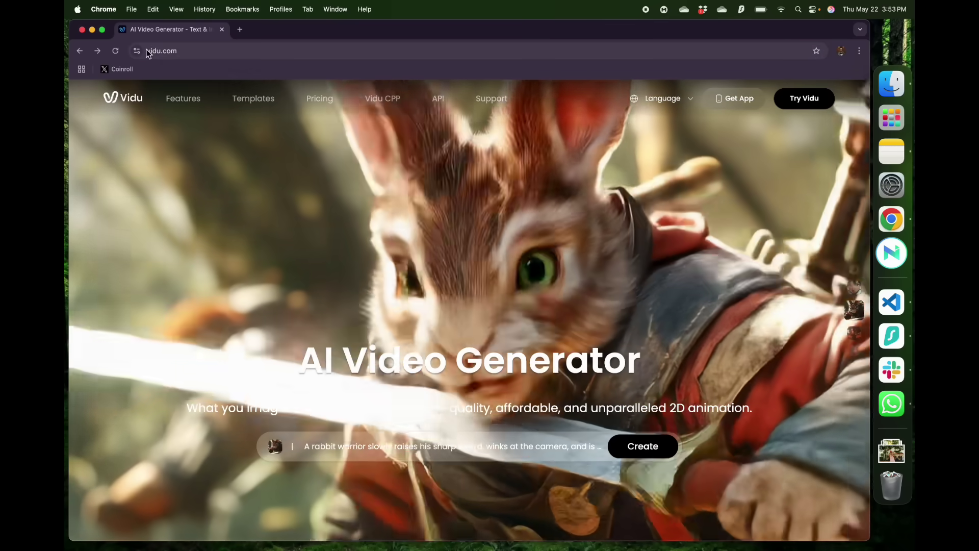
left_click(181, 50)
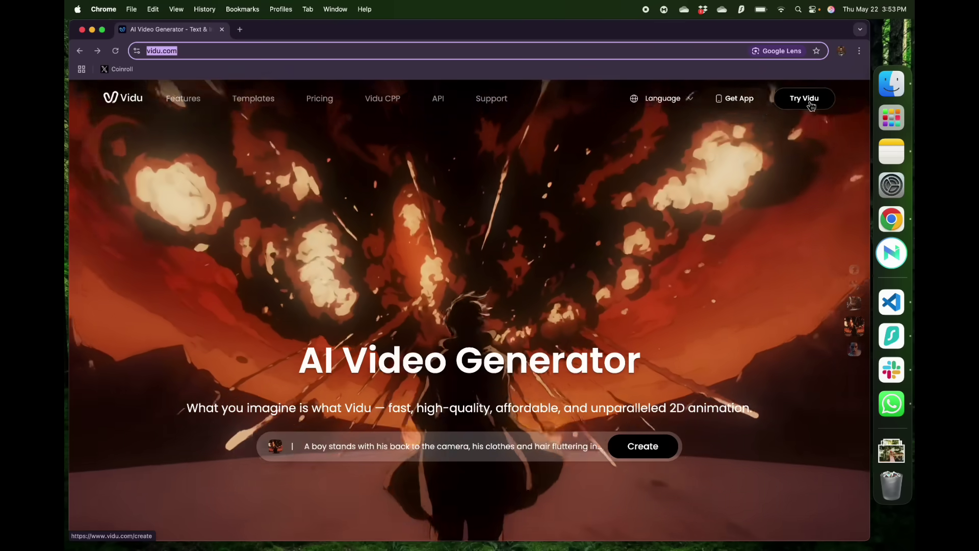
left_click(809, 98)
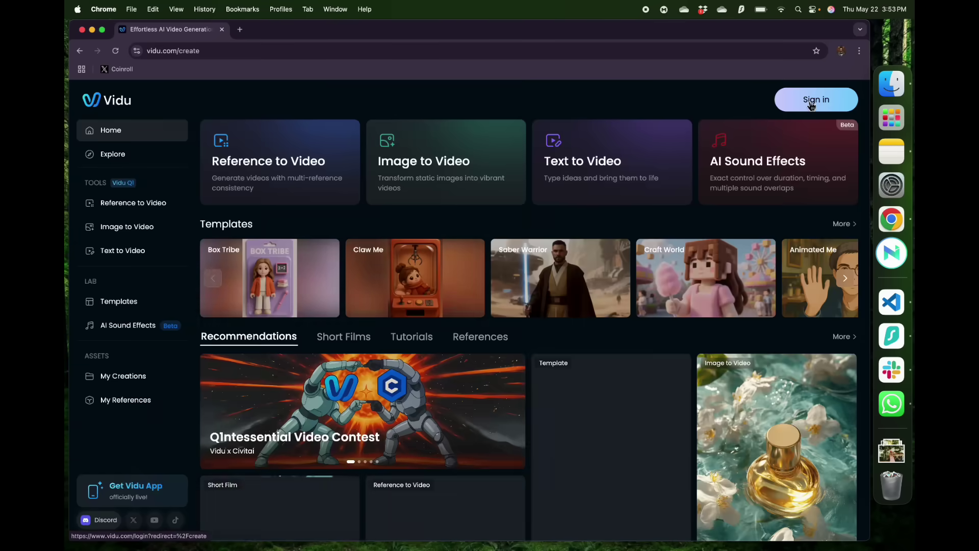
left_click(809, 102)
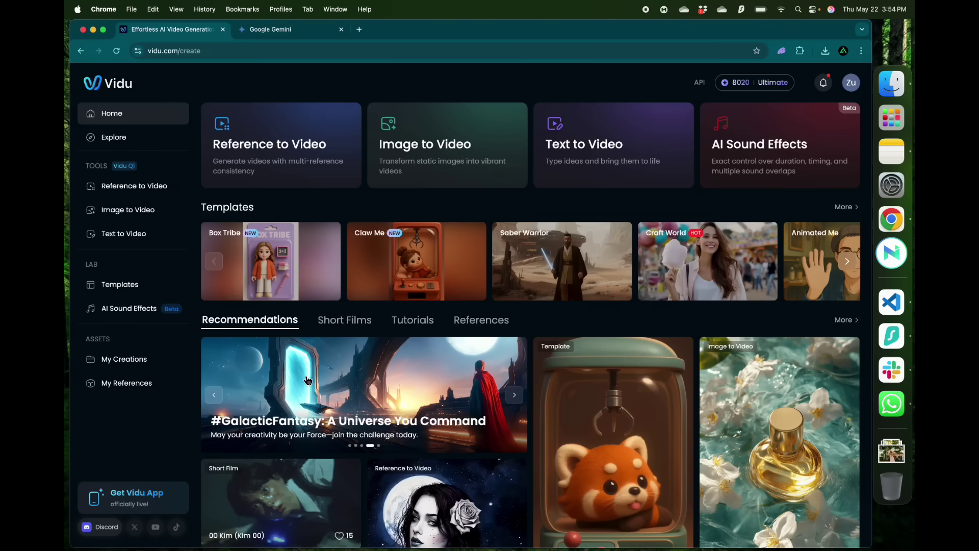
Look over the home page's recommendations and the list of available video tools.
scroll(307, 380, "down", 8)
scroll(308, 380, "up", 8)
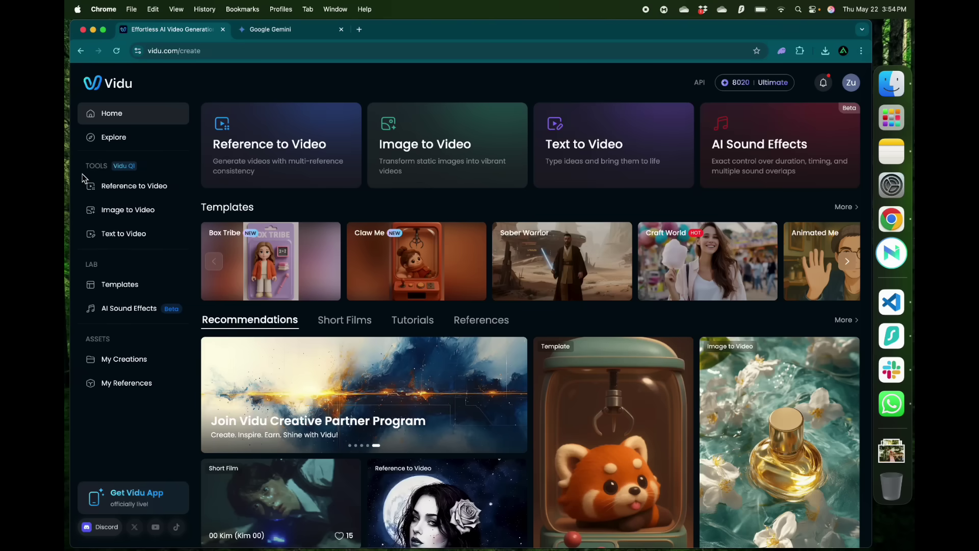
scroll(273, 148, "up", 5)
left_click_drag(91, 170, 188, 170)
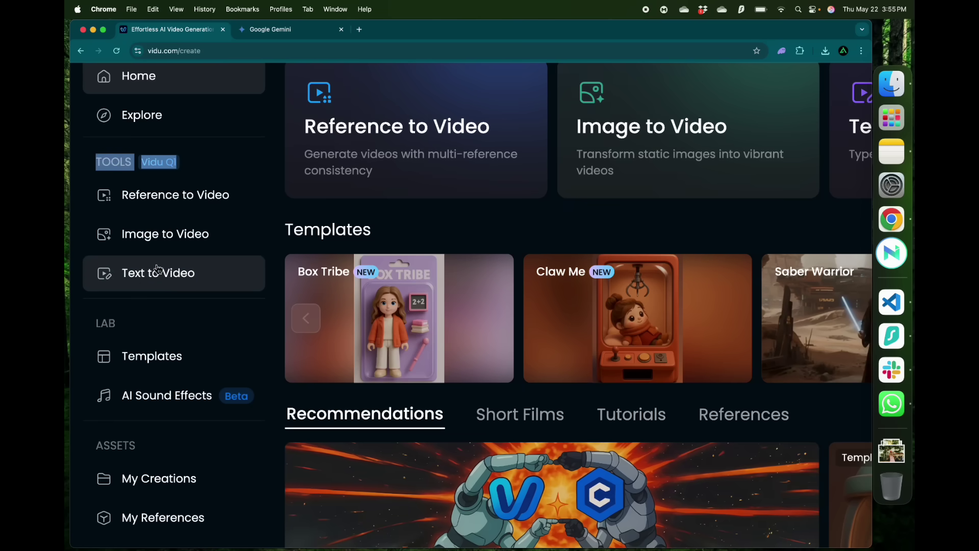
scroll(265, 212, "down", 3)
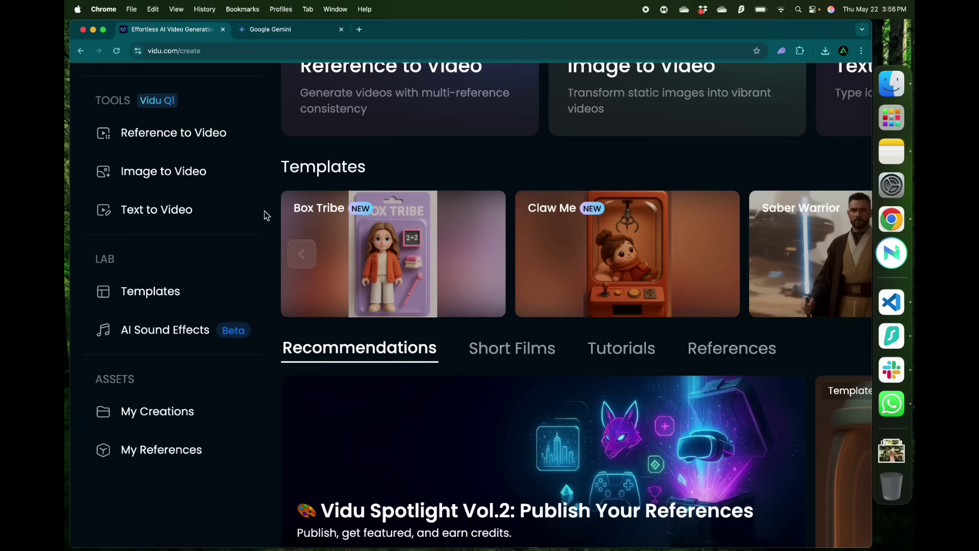
Browse the Templates gallery and view the AI Sound Effects page.
left_click(143, 300)
scroll(563, 270, "down", 3)
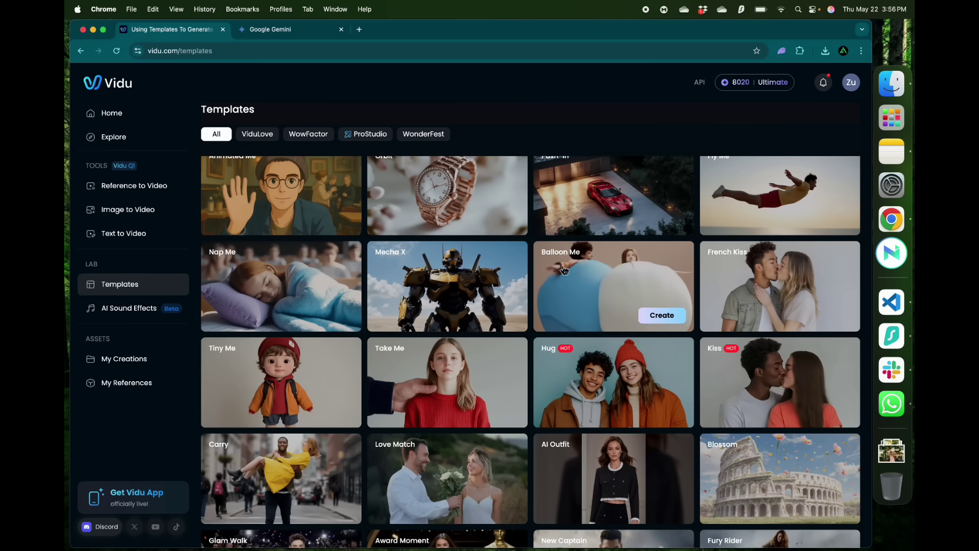
scroll(563, 271, "down", 5)
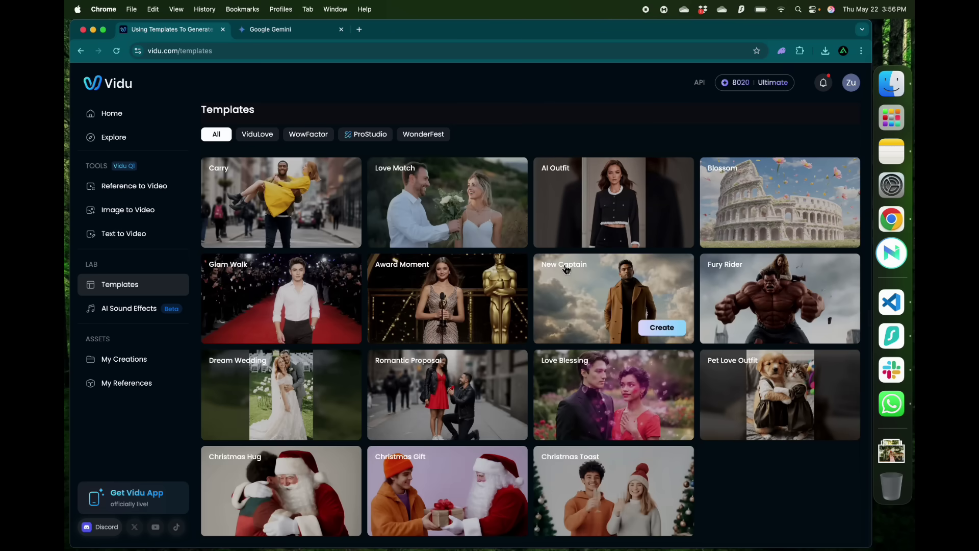
scroll(316, 227, "up", 5)
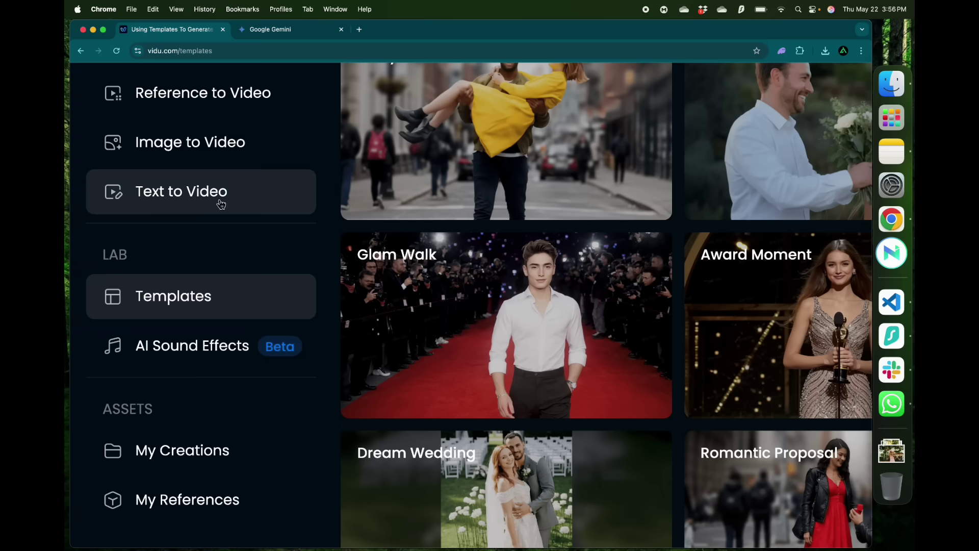
left_click(176, 352)
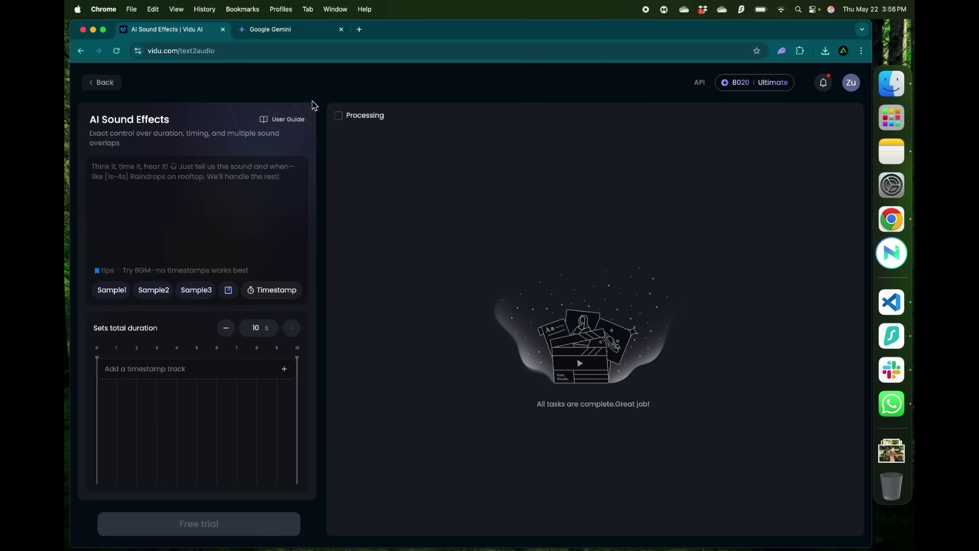
left_click(100, 86)
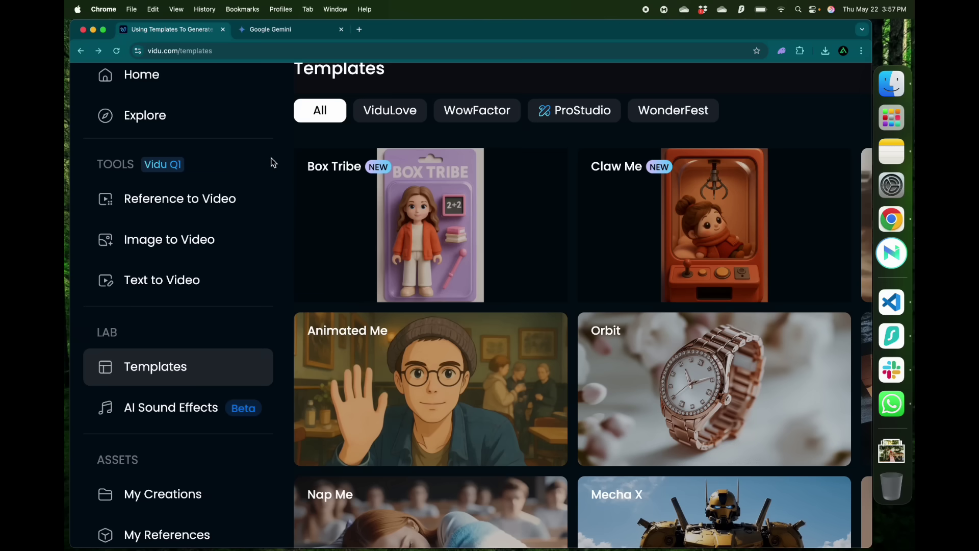
Open Image to Video and set the resolution to 1080p and the movement amplitude to Small.
left_click(164, 241)
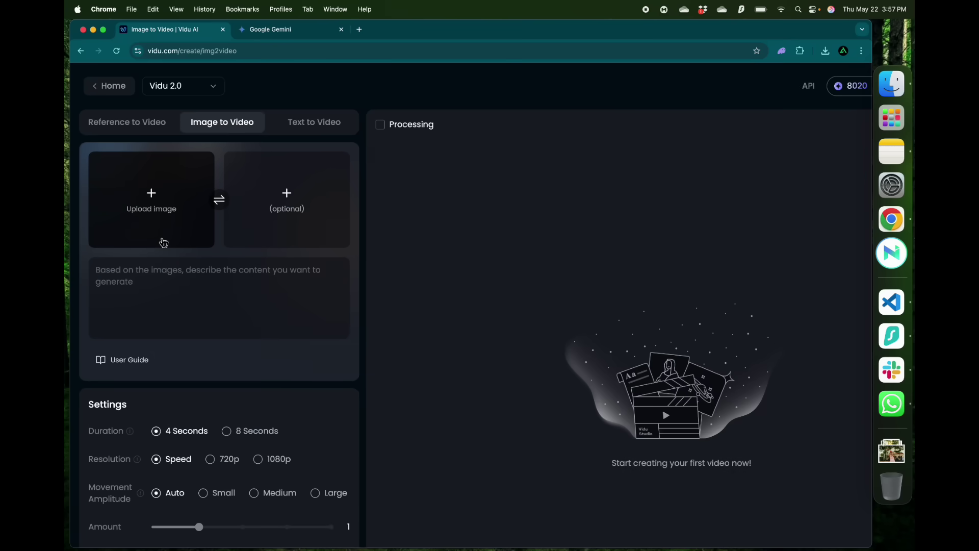
scroll(164, 241, "up", 5)
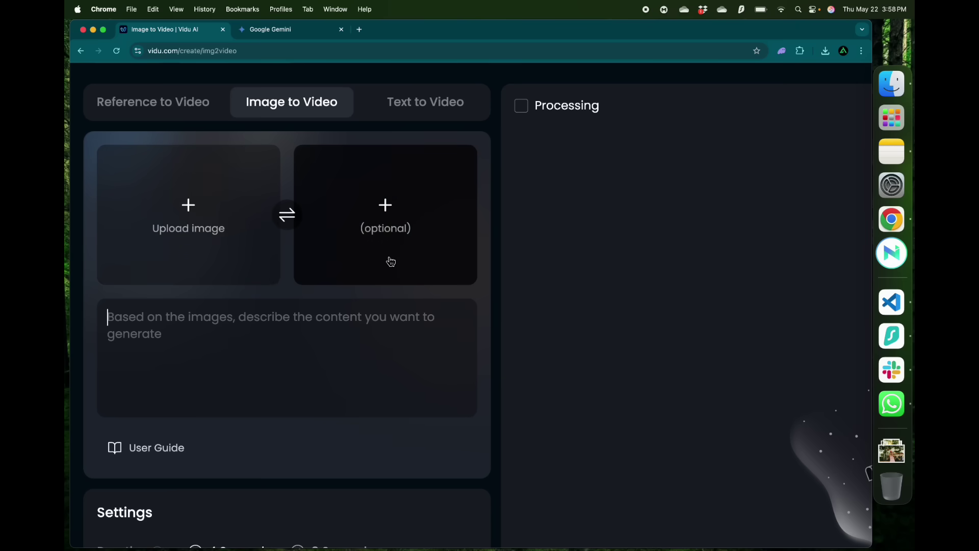
scroll(307, 362, "down", 1)
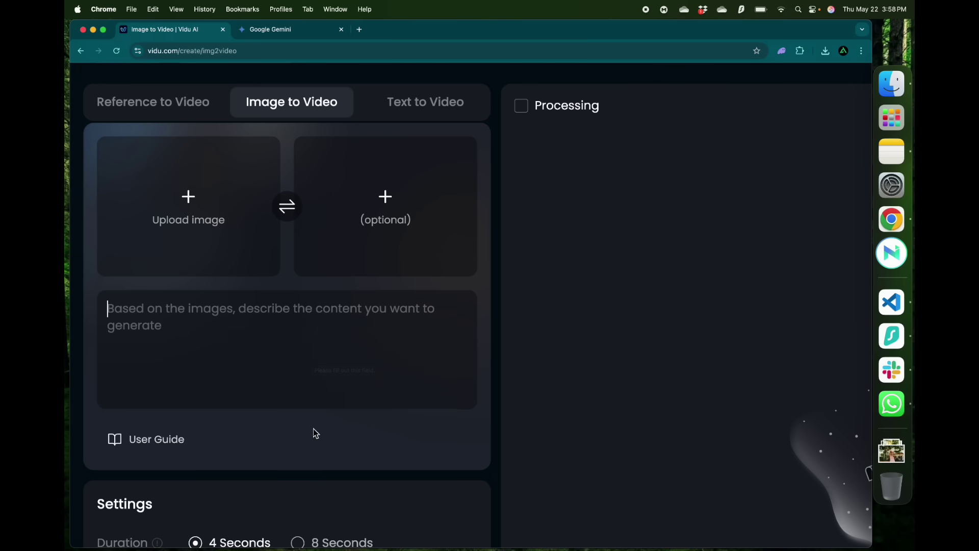
scroll(314, 428, "down", 6)
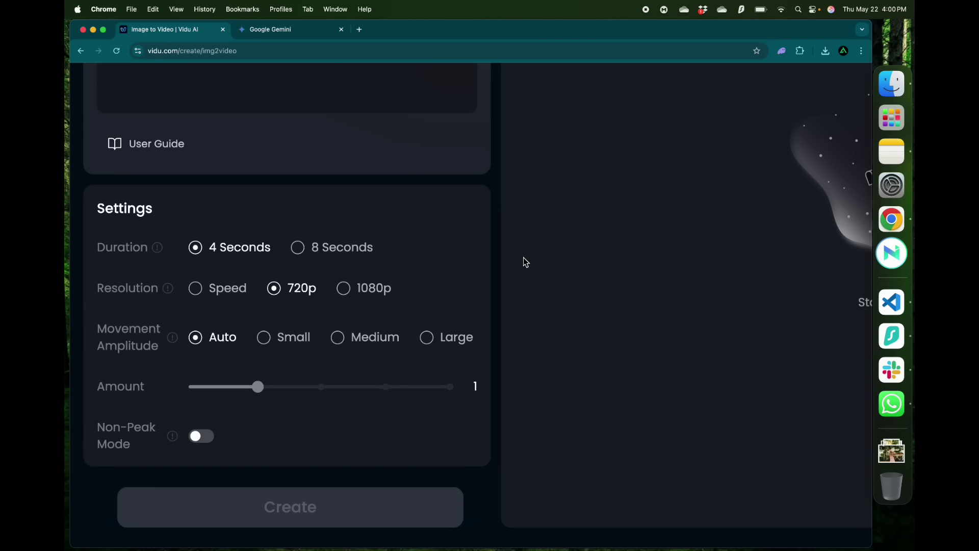
left_click(350, 296)
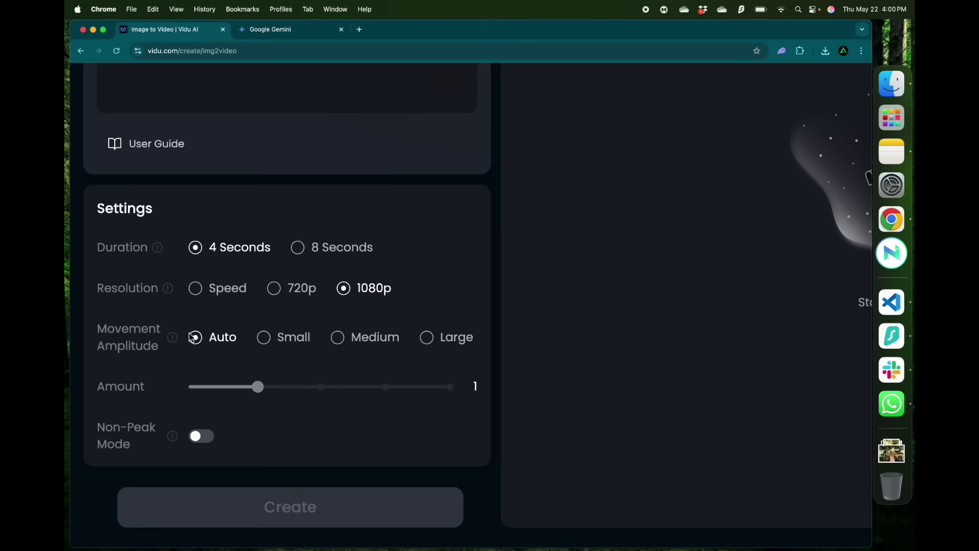
mouse_move(174, 344)
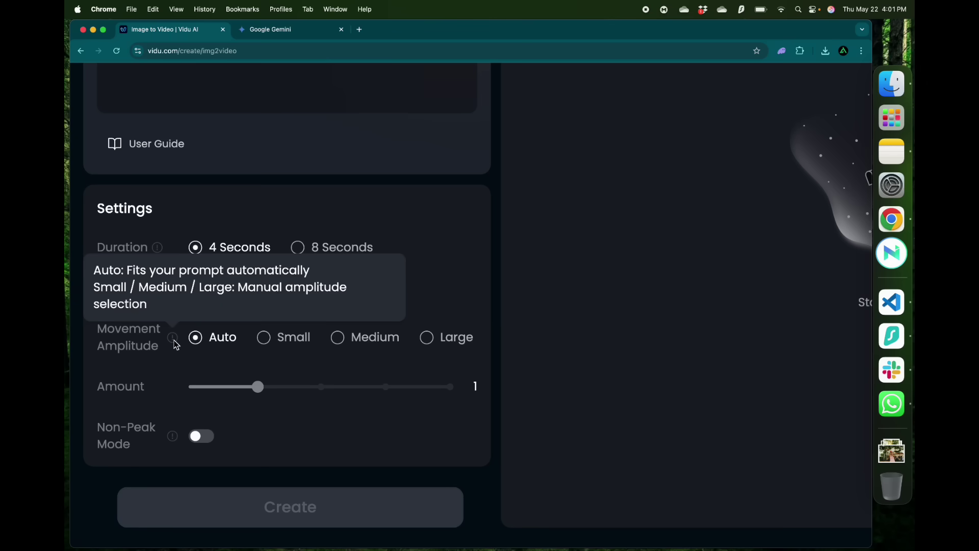
left_click(270, 342)
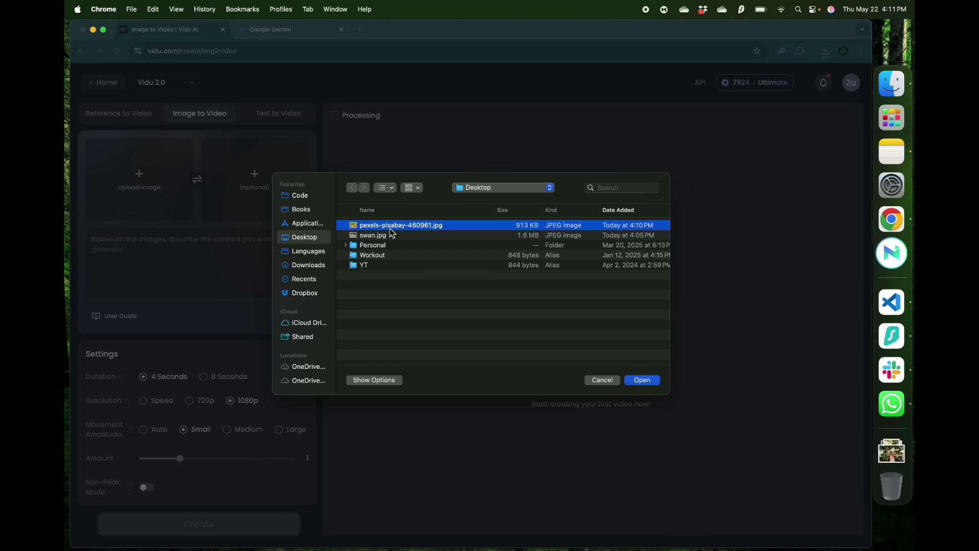
Generate a video from pexels-pixabay-460961.jpg without a prompt and view the result.
key("space")
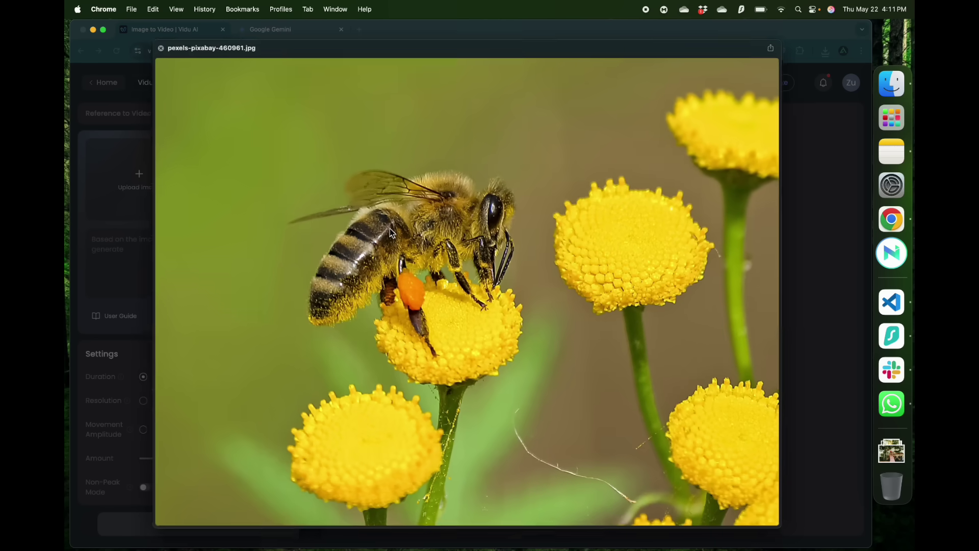
key("space")
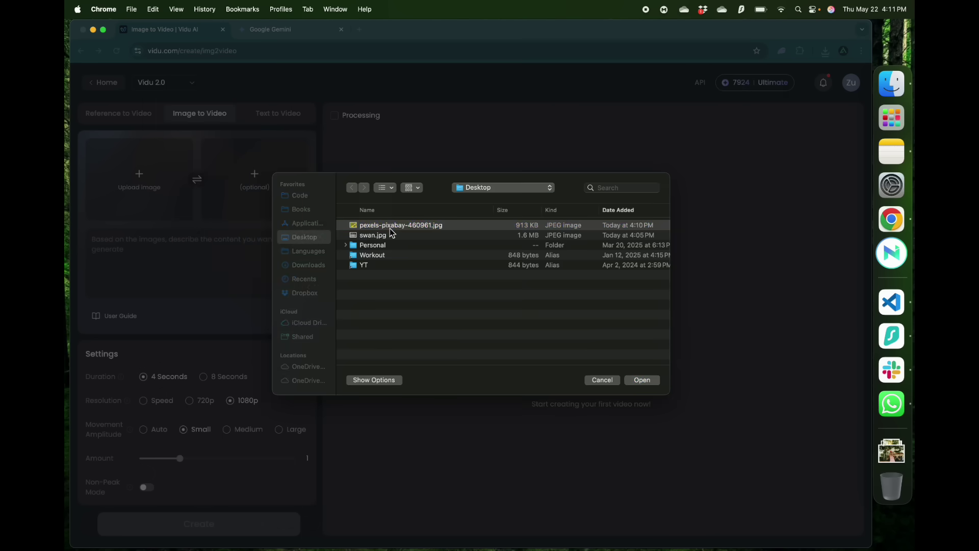
left_click(655, 381)
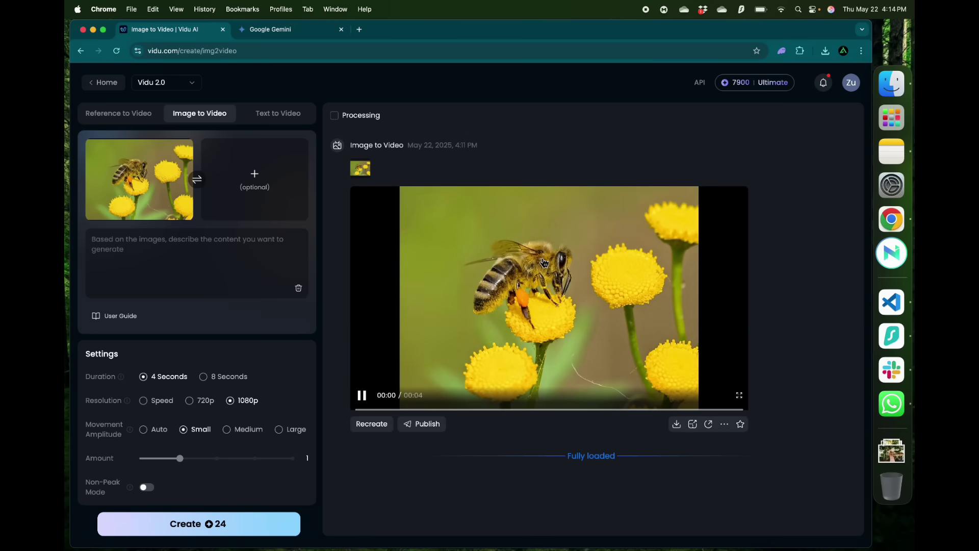
double_click(543, 262)
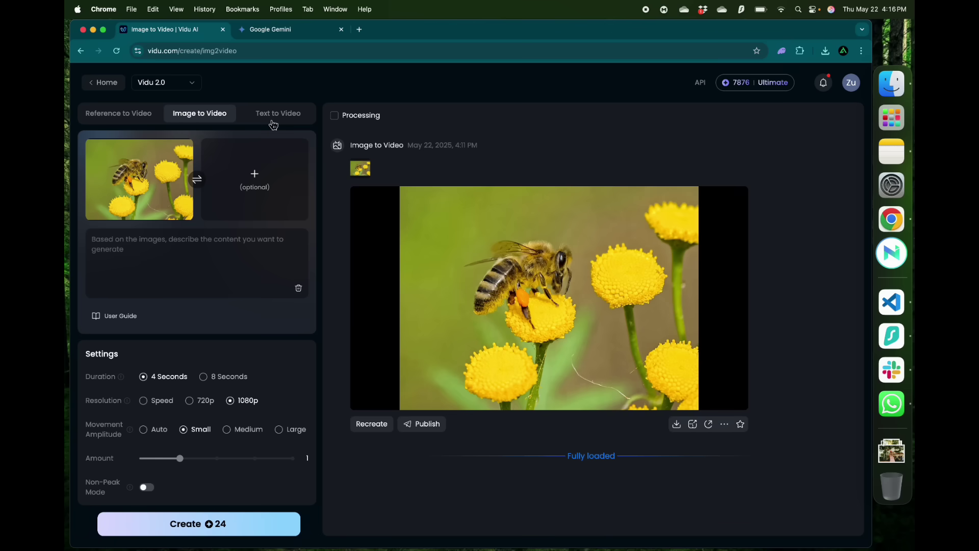
Switch to Text to Video and enter the prompt "A bee dancing on a flower, in the style of animation".
left_click(274, 121)
type("A")
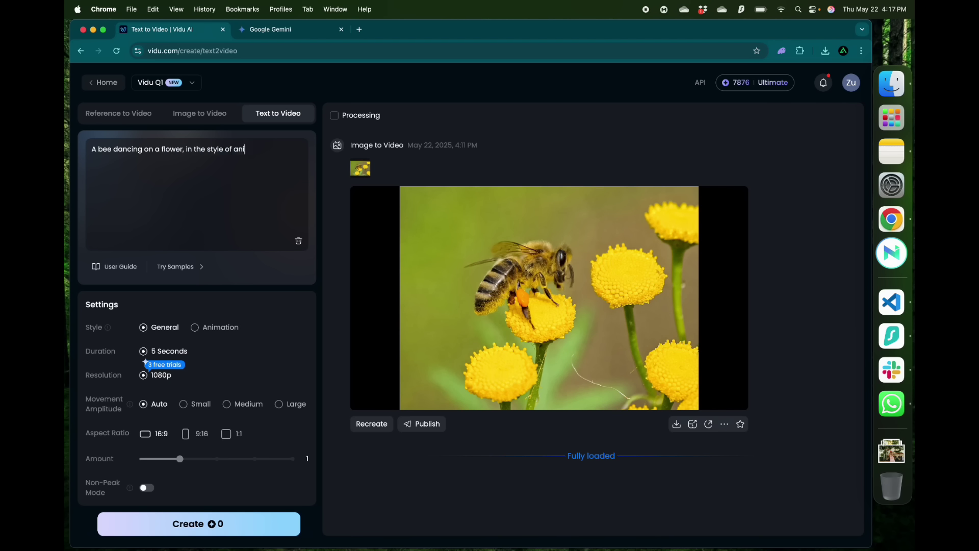
type("bee dancing on a flower, in the style of animation")
Open the Vidu Prompt User Guide and read through its prompt structure and formula sections.
key("super+equal")
key("super+equal")
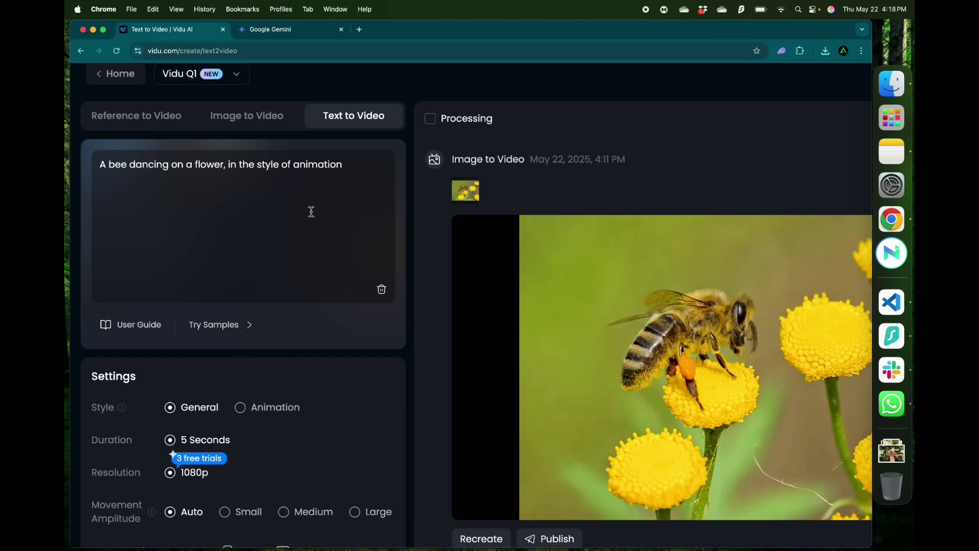
left_click(127, 338)
scroll(739, 409, "down", 15)
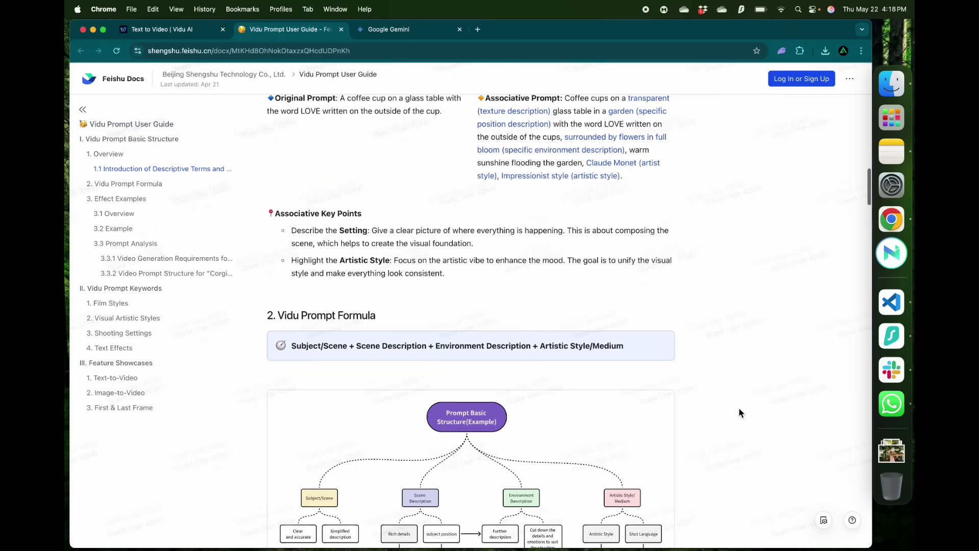
scroll(739, 412, "down", 12)
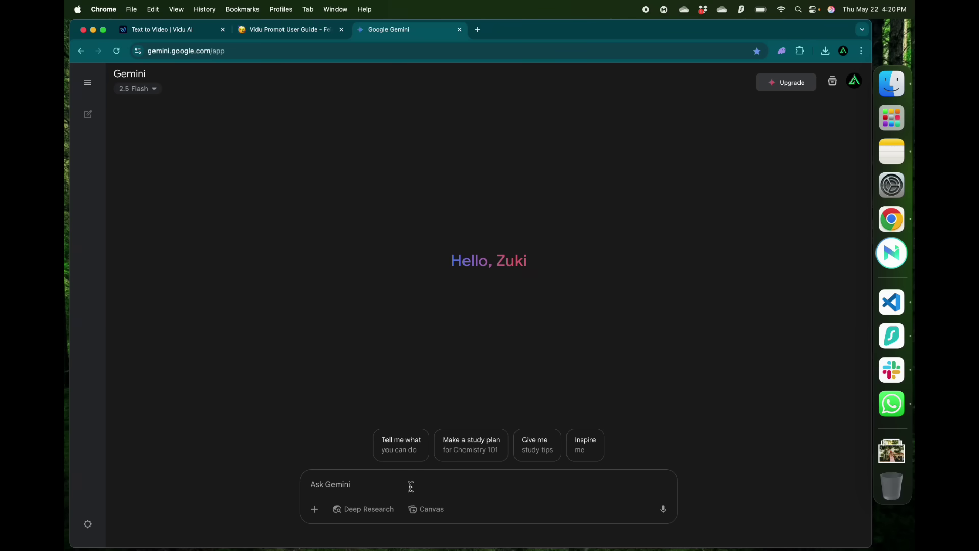
In Gemini, ask for 5 elaborate text prompts for "A bee dancing on a flower, in the style of animation" and read through the answer.
type("giv")
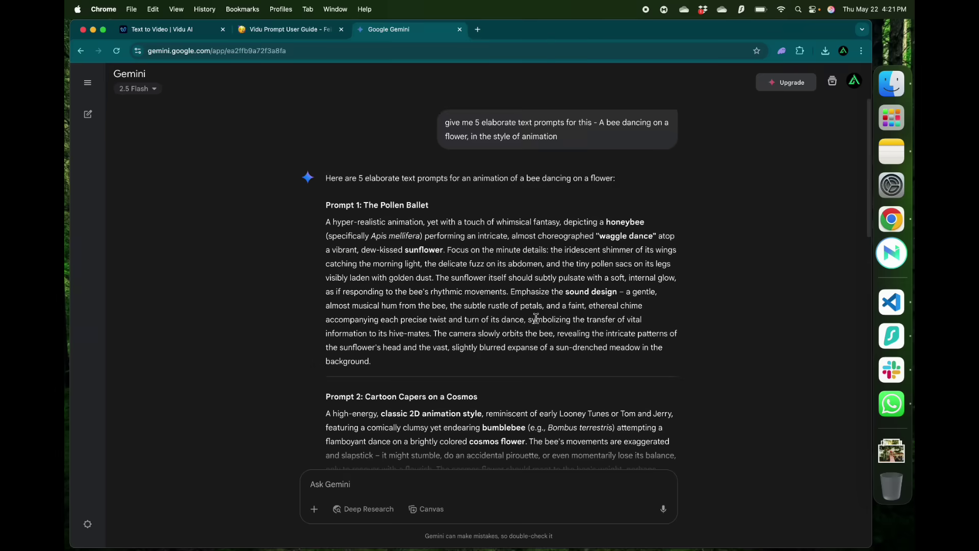
scroll(536, 319, "down", 10)
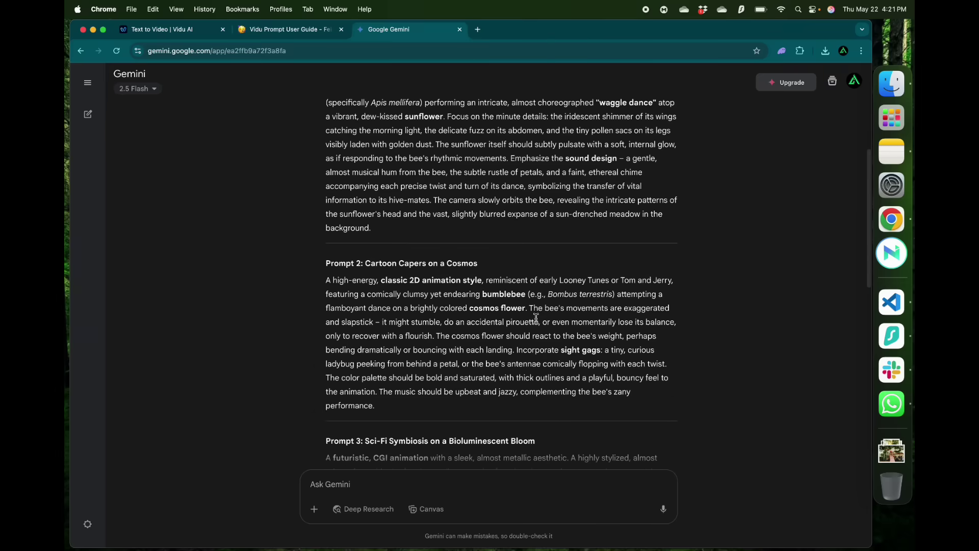
scroll(537, 319, "down", 10)
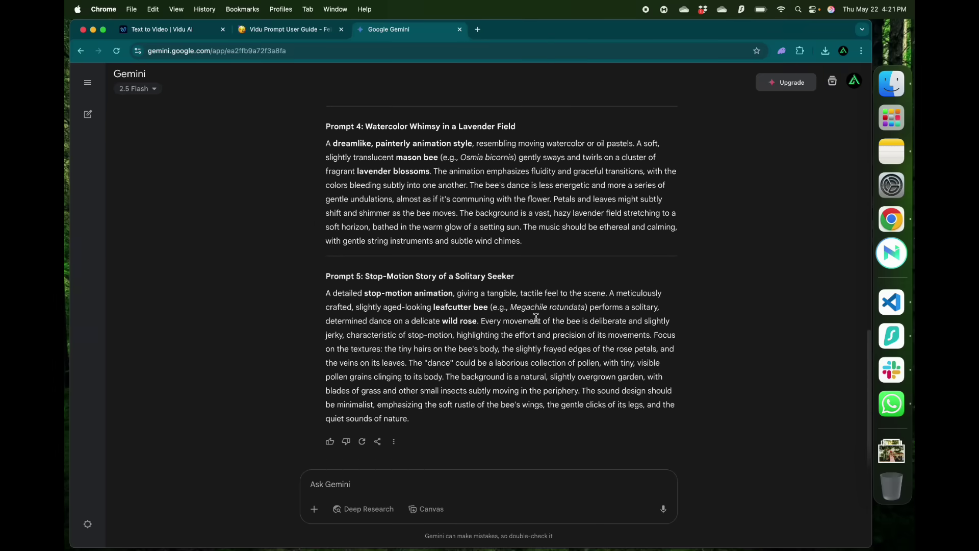
scroll(560, 276, "up", 20)
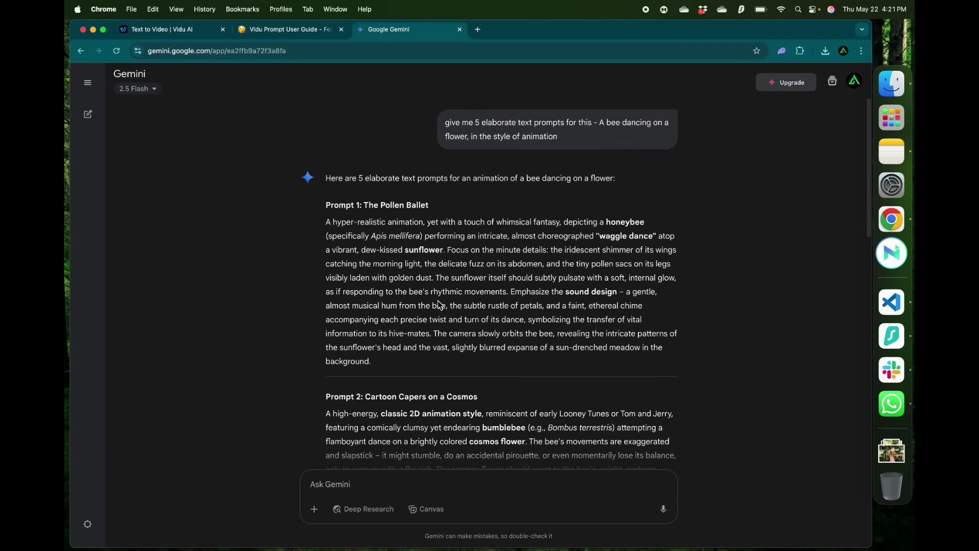
Replace Vidu's Text to Video prompt with the full text of Gemini's Prompt 1, The Pollen Ballet.
left_click_drag(381, 368, 327, 223)
key("super+1")
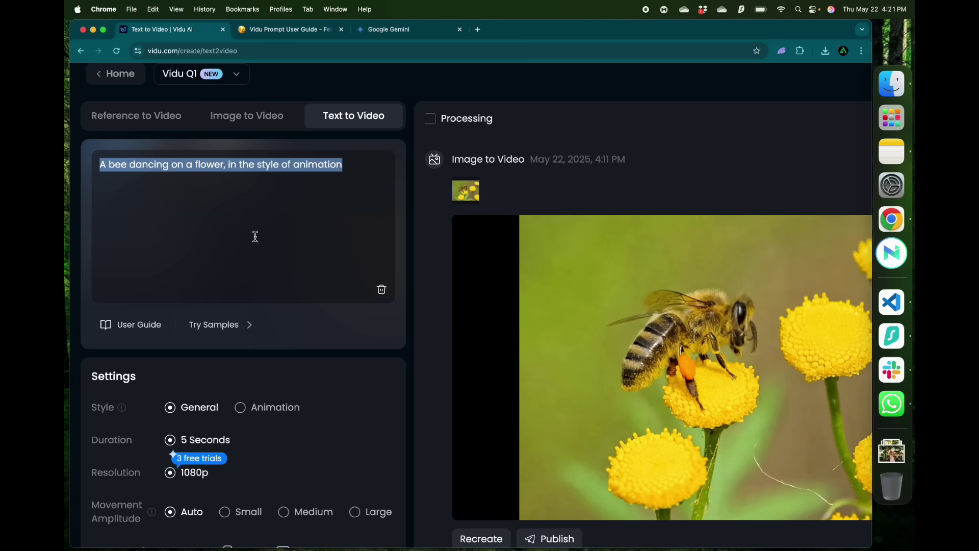
key("super+v")
key("super+minus")
key("super+minus")
key("super+minus")
Set the Text to Video style to Animation and create the 5-second, 1080p, 16:9 video from The Pollen Ballet prompt.
key("super+equal")
key("super+equal")
key("super+equal")
key("super+equal")
key("super+equal")
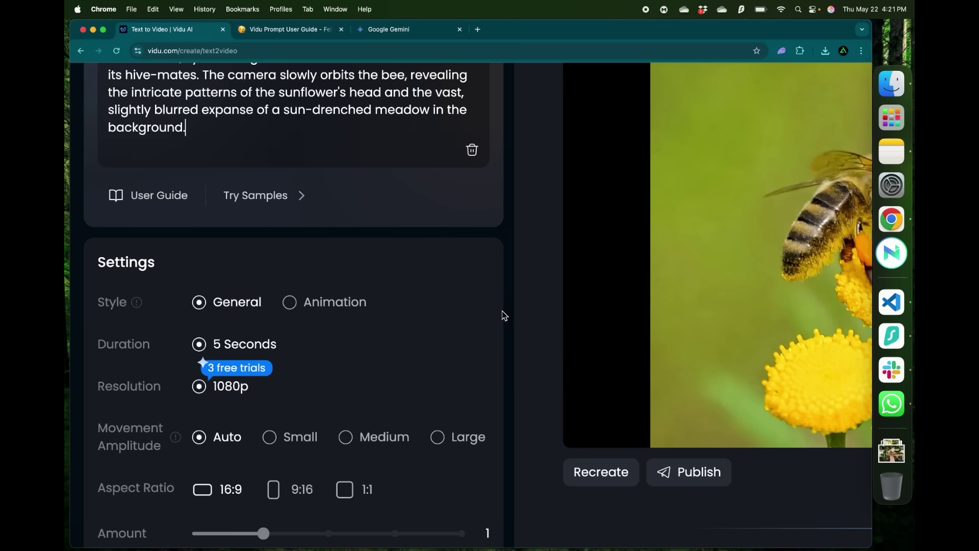
mouse_move(339, 304)
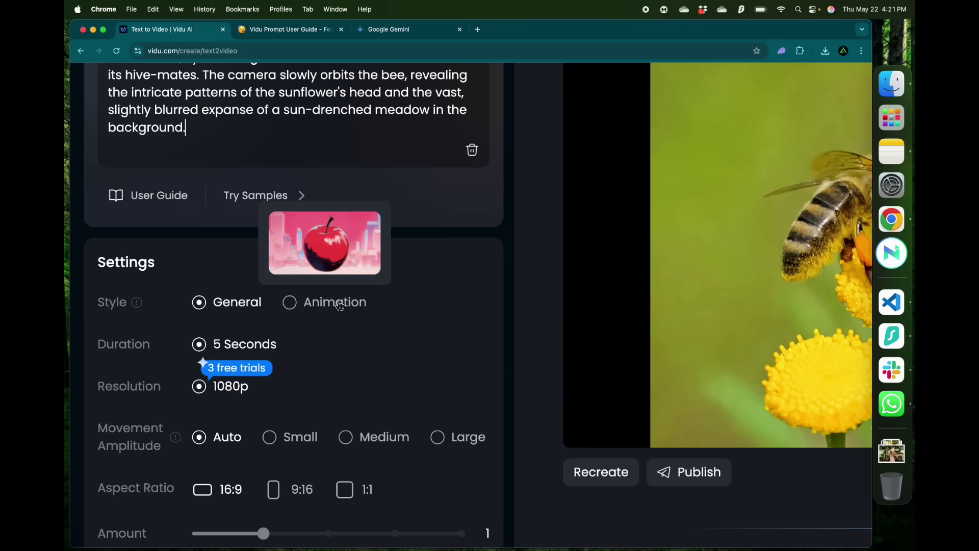
left_click(290, 303)
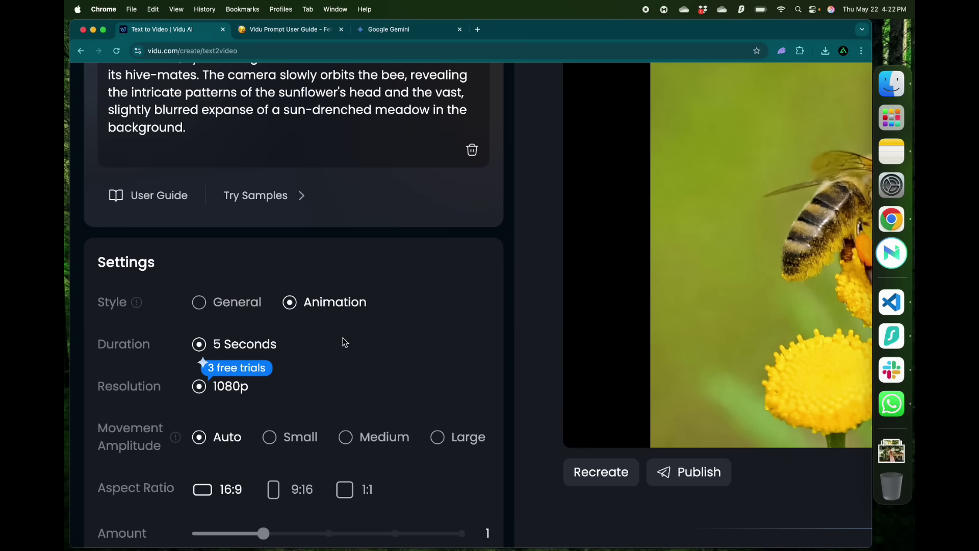
scroll(457, 203, "down", 3)
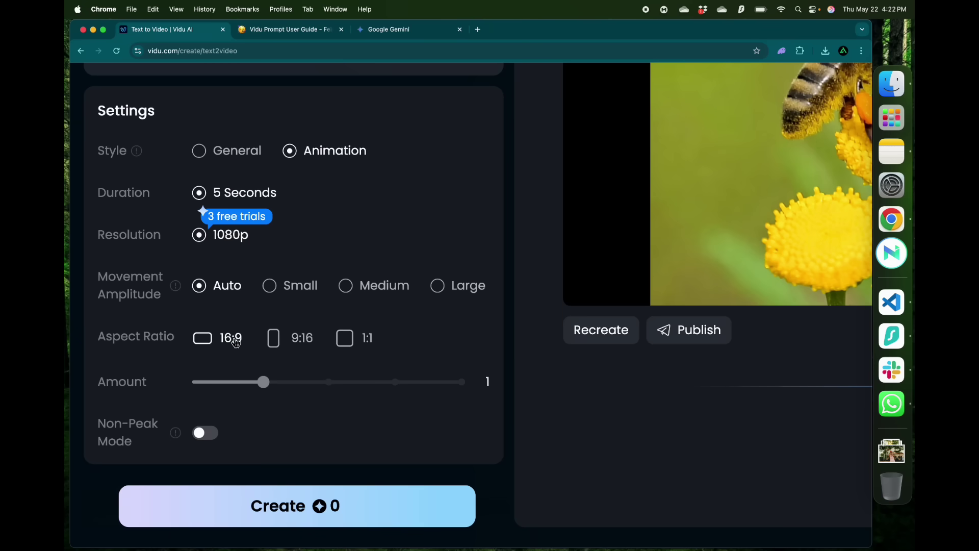
left_click(340, 487)
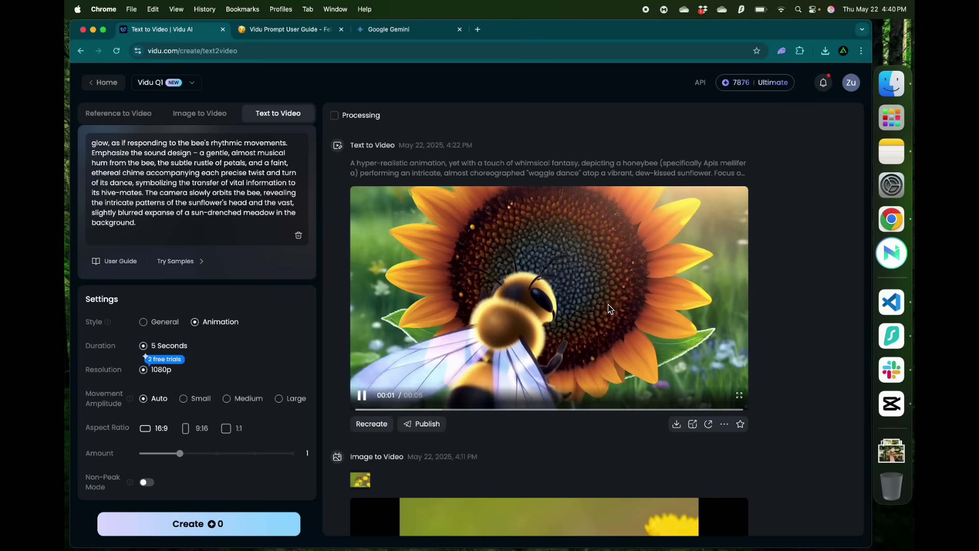
Play the generated bee video enlarged and compare its details with the full prompt text.
scroll(610, 309, "up", 5)
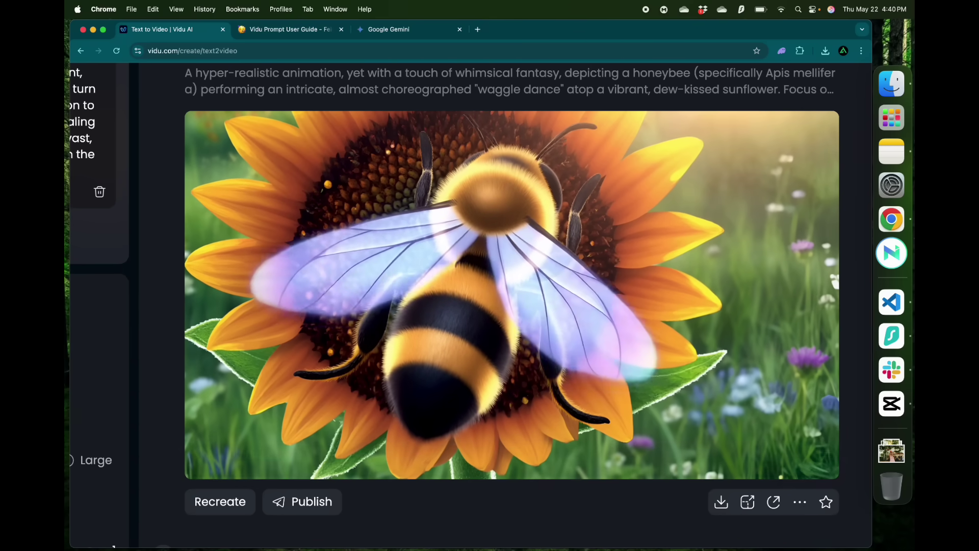
scroll(416, 240, "down", 5)
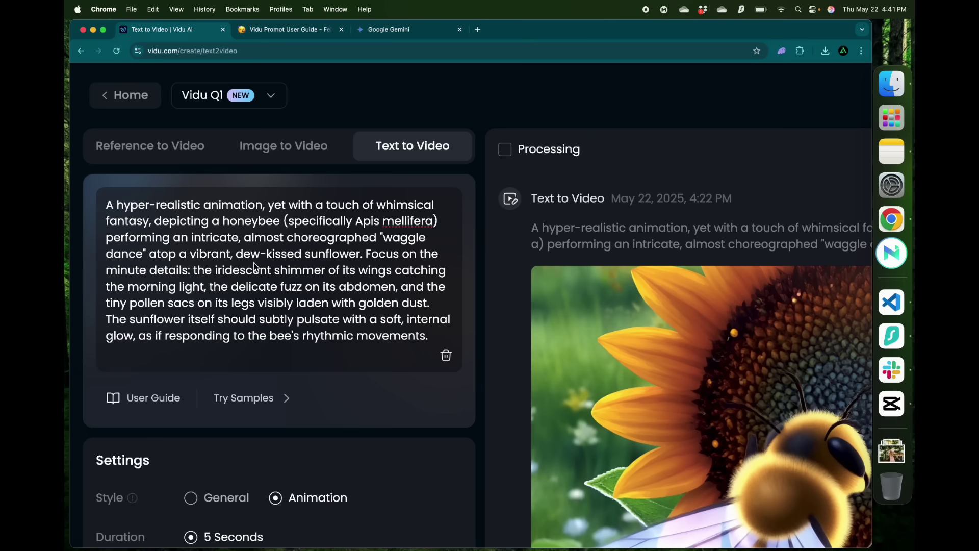
scroll(173, 255, "down", 3)
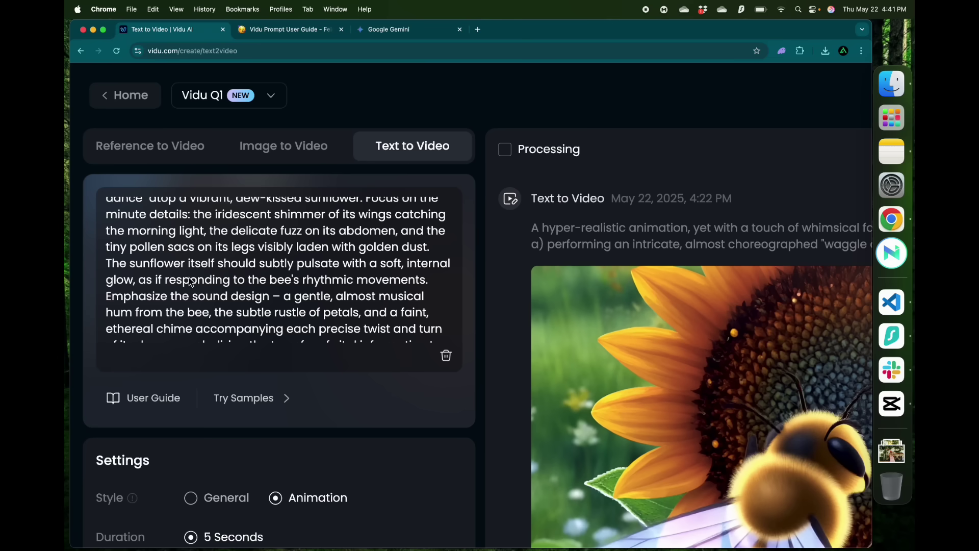
scroll(157, 257, "down", 1)
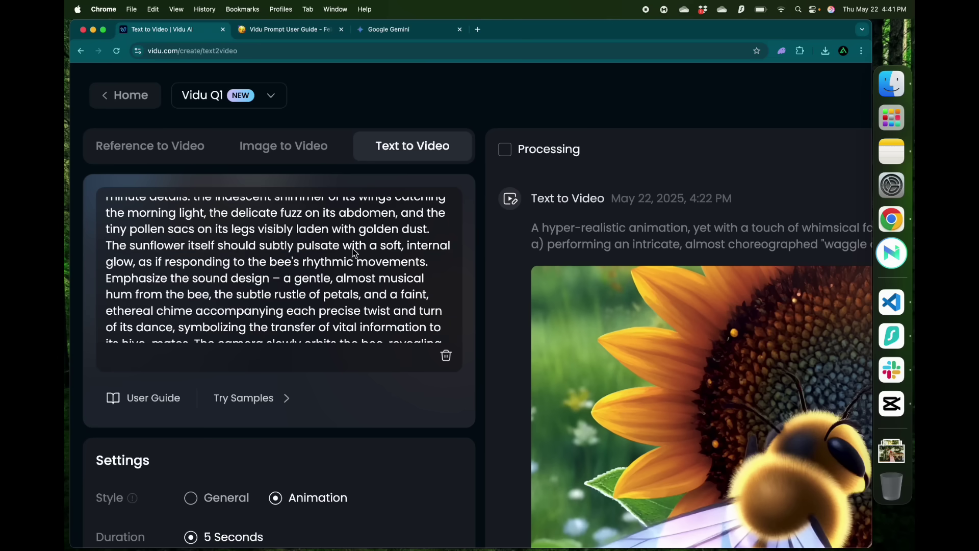
scroll(284, 283, "down", 3)
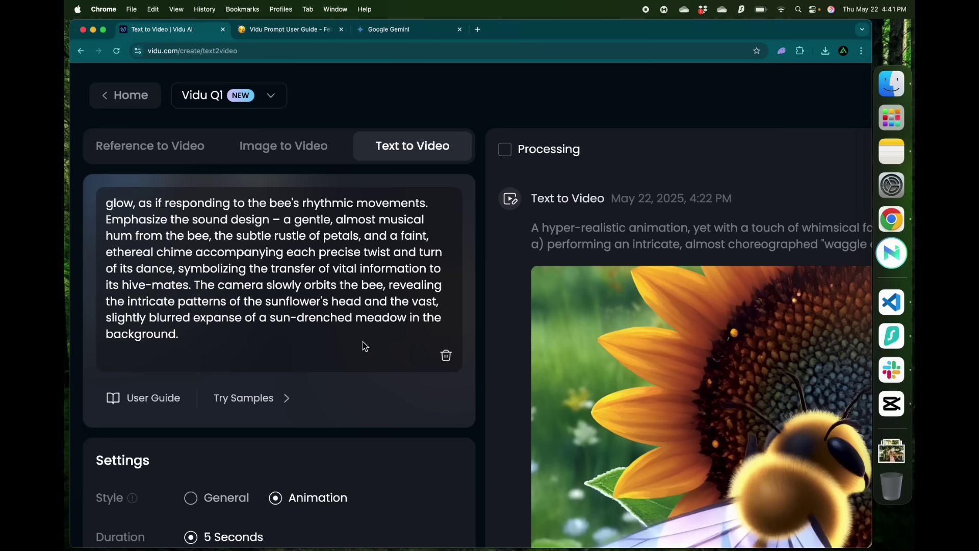
scroll(363, 341, "right", 5)
scroll(409, 365, "down", 4)
scroll(409, 365, "right", 4)
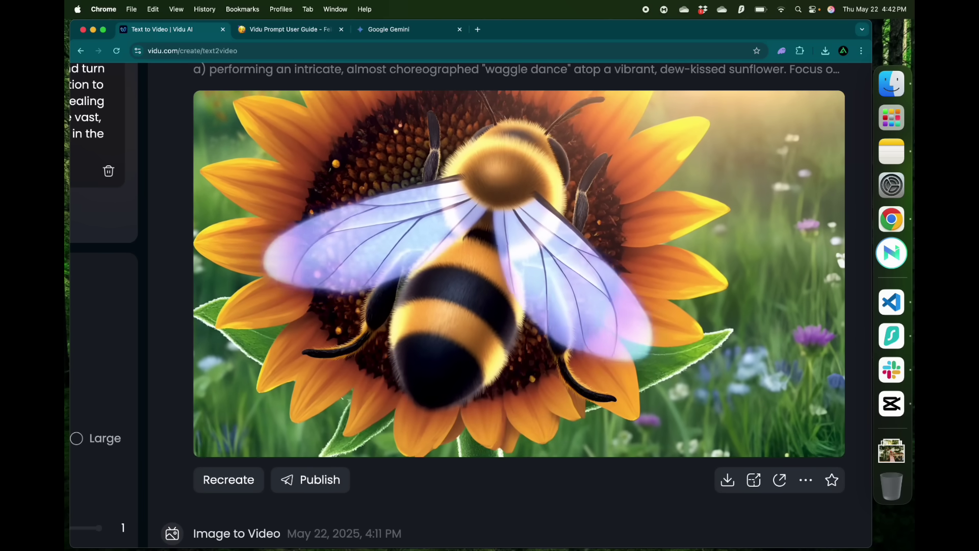
mouse_move(597, 239)
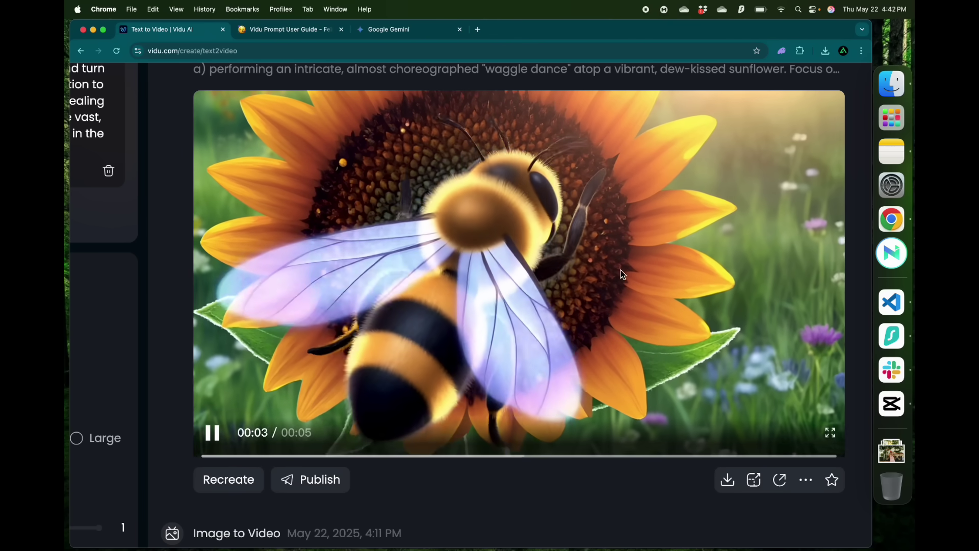
mouse_move(754, 125)
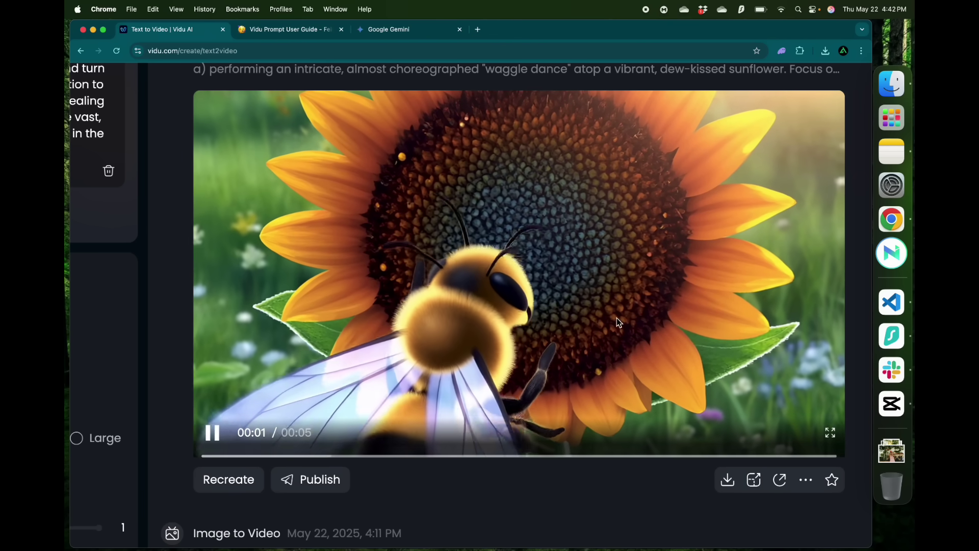
scroll(454, 301, "up", 3)
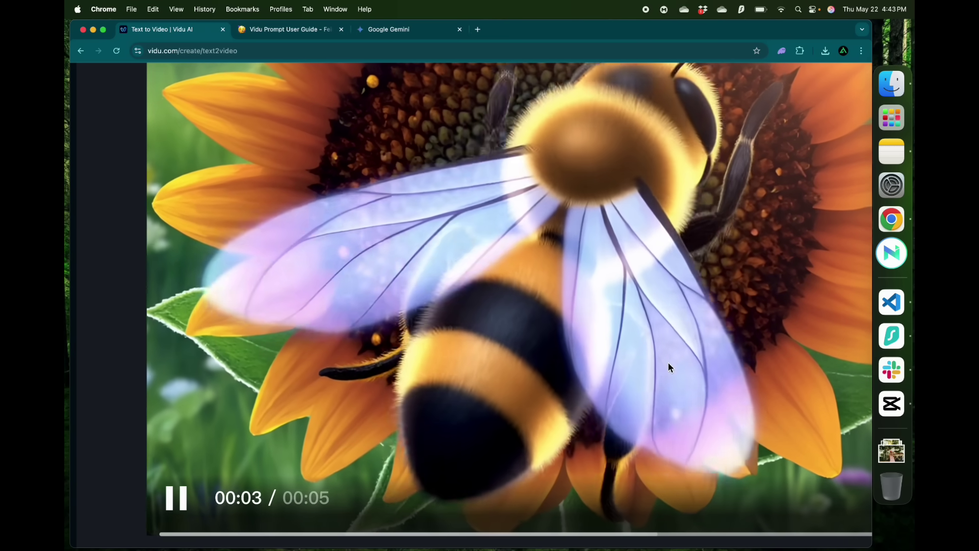
key("Escape")
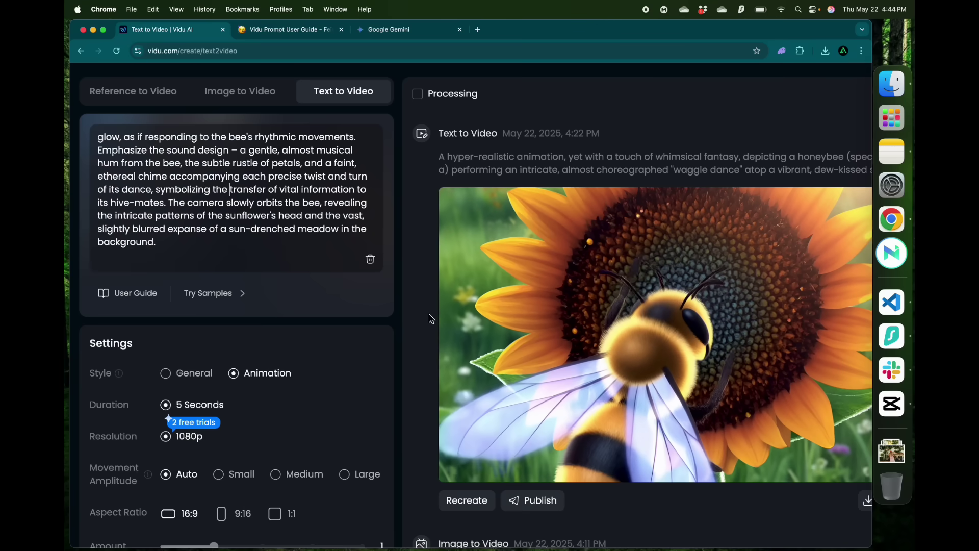
scroll(430, 319, "down", 3)
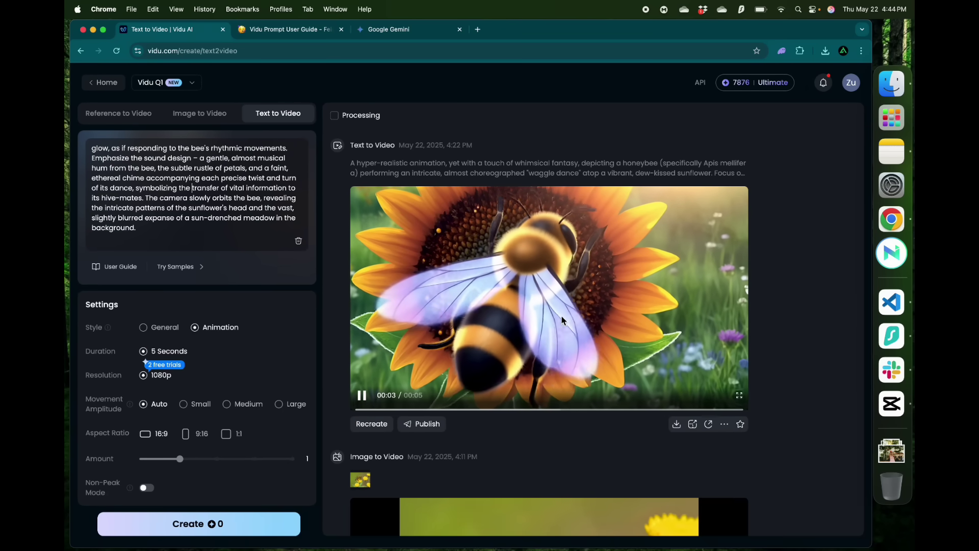
Browse the Vidu Prompt User Guide's prompt structure and keyword sections, including the 3.3 Prompt Analysis examples.
left_click(297, 35)
scroll(352, 306, "down", 10)
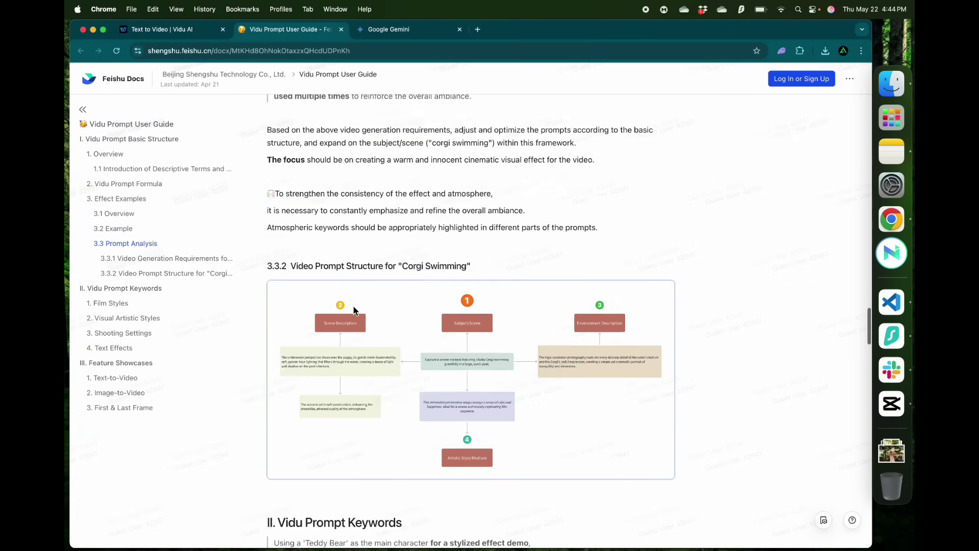
scroll(353, 306, "down", 5)
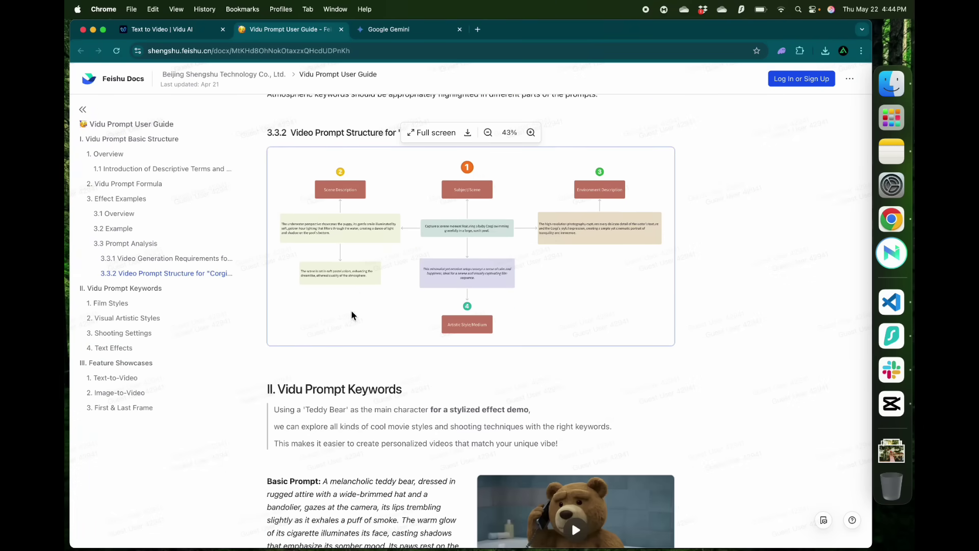
scroll(368, 430, "down", 10)
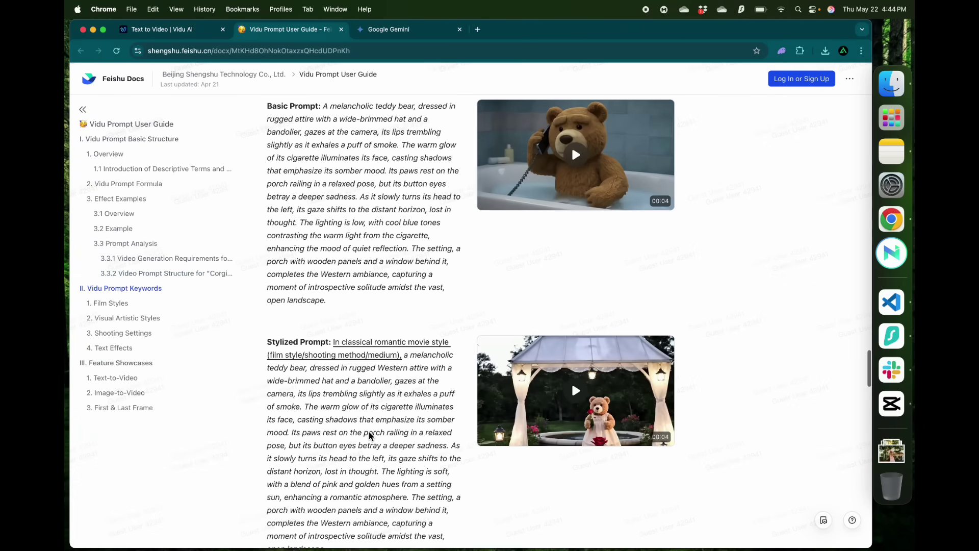
scroll(369, 432, "up", 3)
left_click(131, 244)
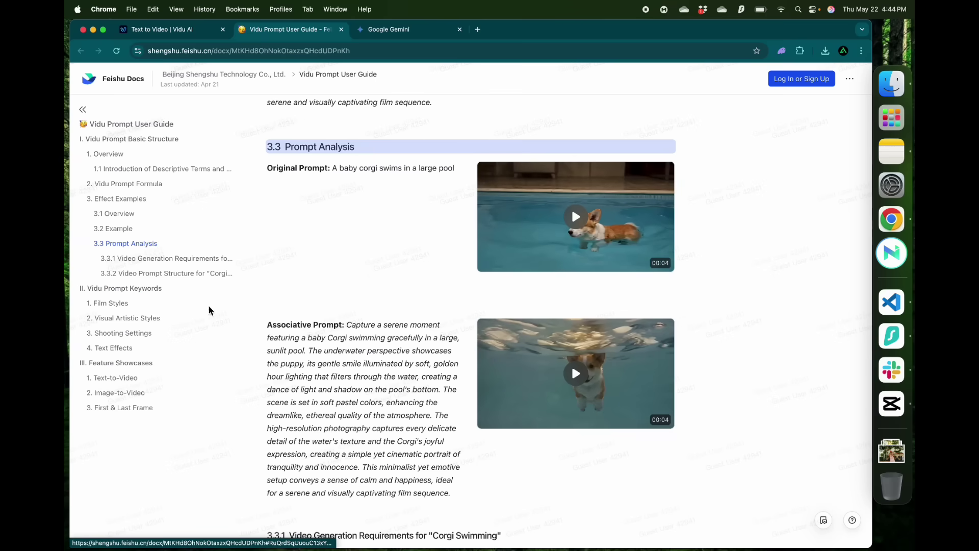
Enter and copy the Vidu prompt "A middle aged man just won the lottery, show their happy face and emotions, close up on the face".
key("super+1")
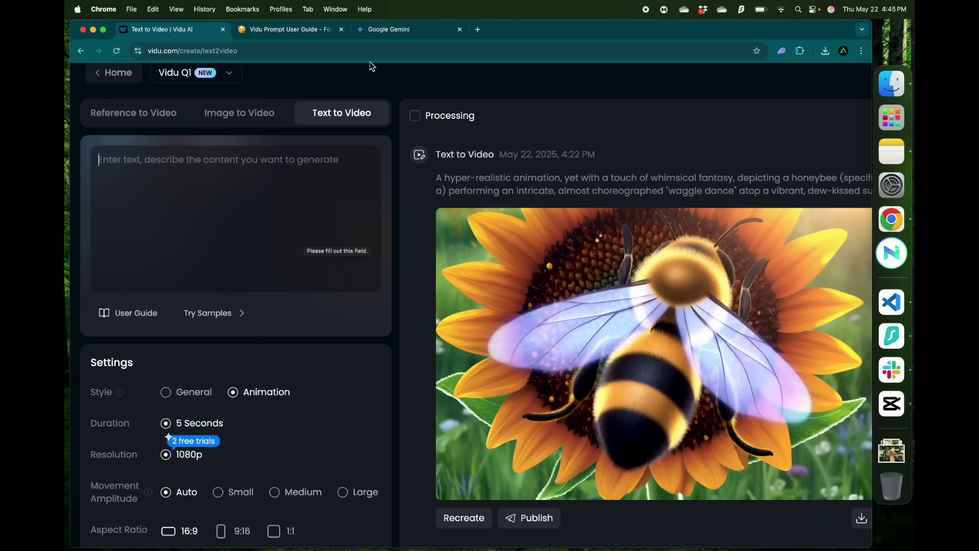
left_click(305, 235)
type("A middle aged man just won the lottery, show their happy face and emotions")
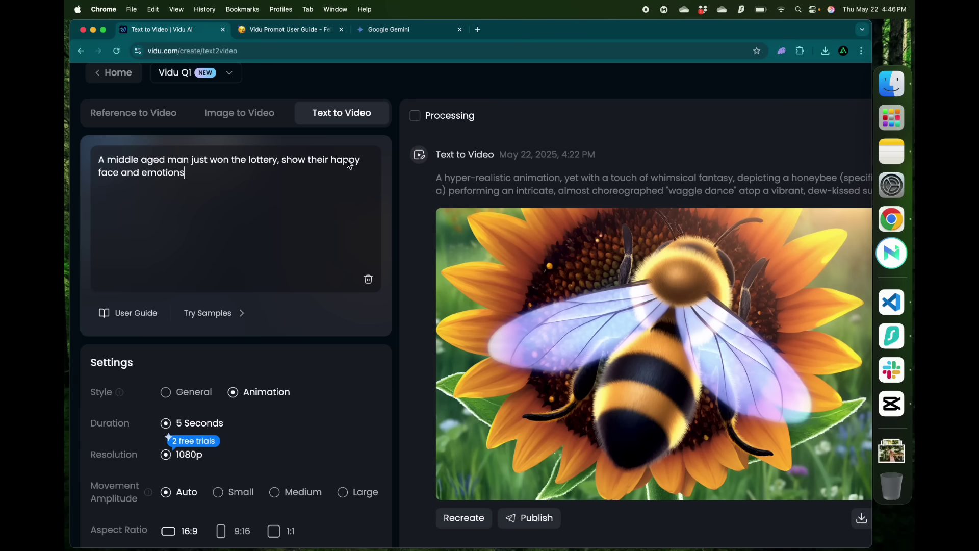
type(", close up on the face")
key("super+a")
key("super+c")
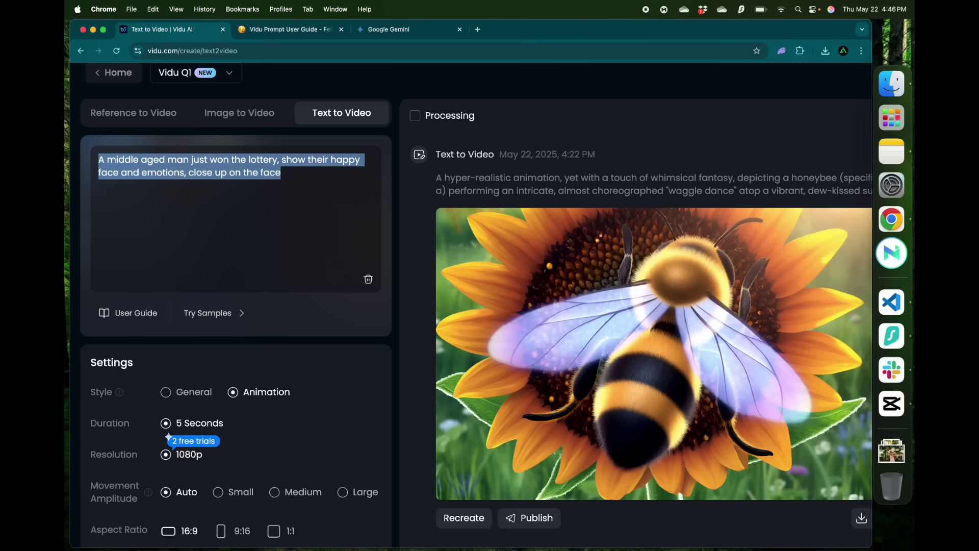
In Gemini, ask for 5 elaborate text prompts for the copied lottery description and copy the text of Prompt 1, The Revelation.
left_click(406, 28)
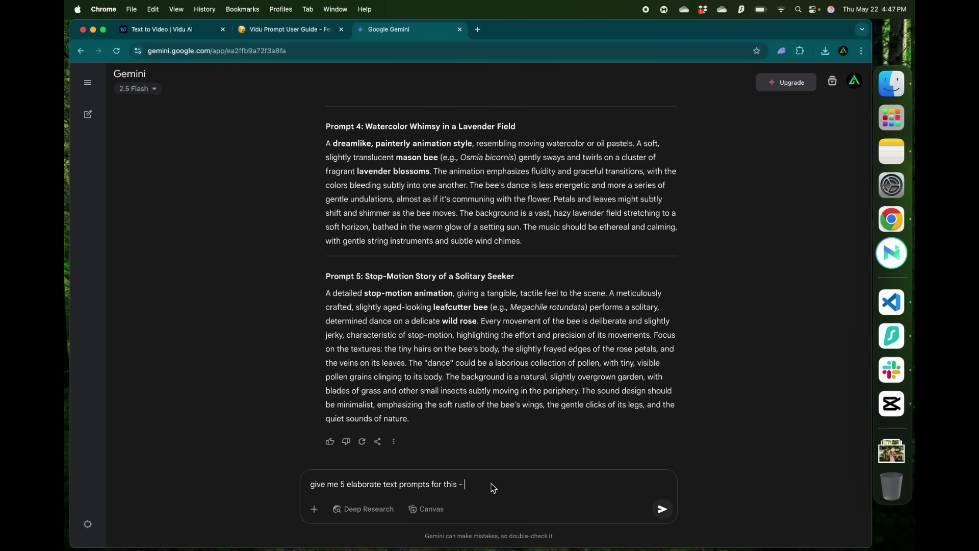
key("super+v")
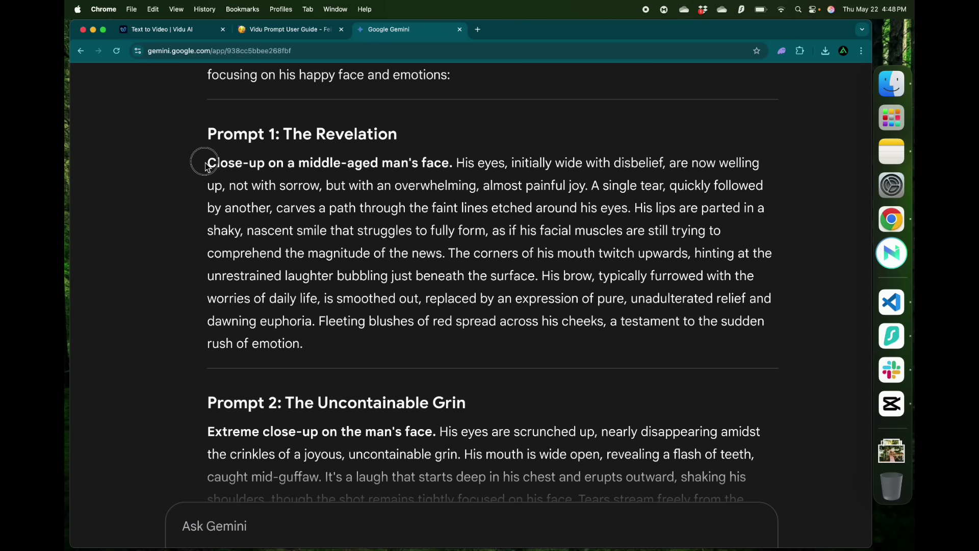
left_click_drag(206, 159, 303, 299)
Replace Vidu's prompt with Gemini's The Revelation text, set the style to General, and create the video.
key("super+1")
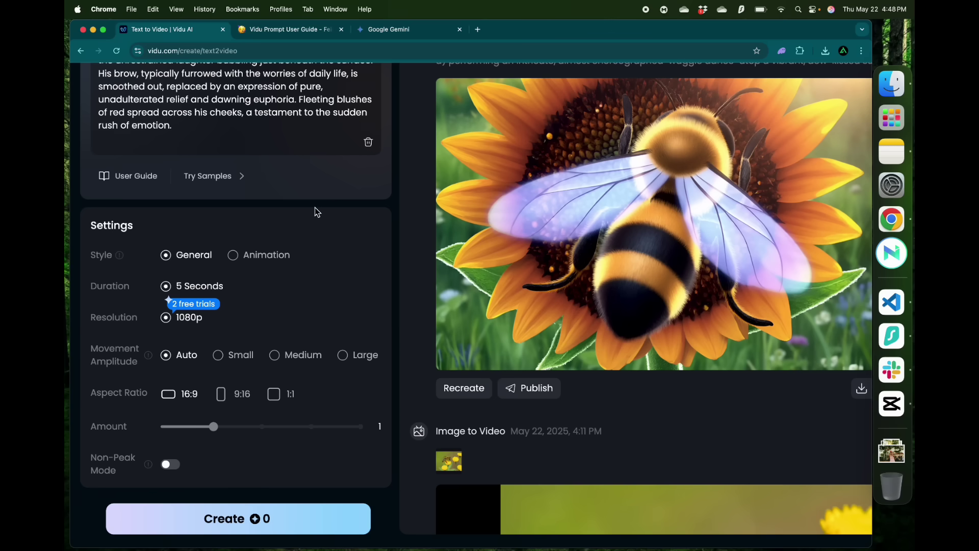
mouse_move(181, 258)
left_click(272, 517)
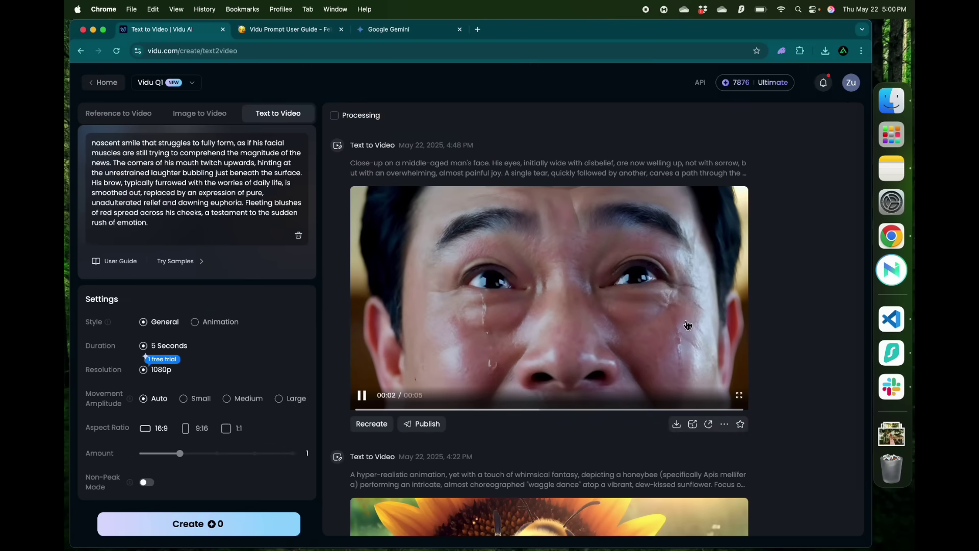
Play the generated lottery-winner video enlarged and examine the facial expression and tears.
key("super+equal")
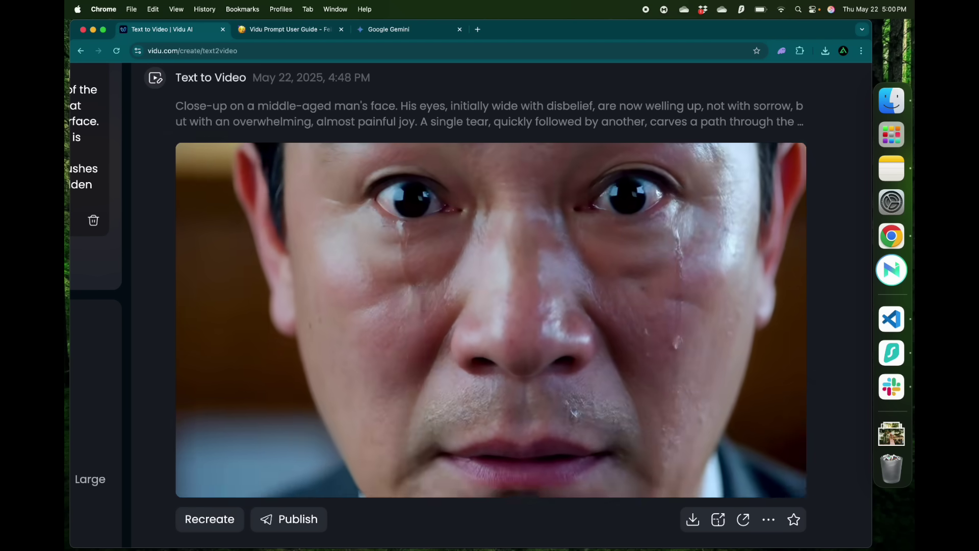
double_click(396, 291)
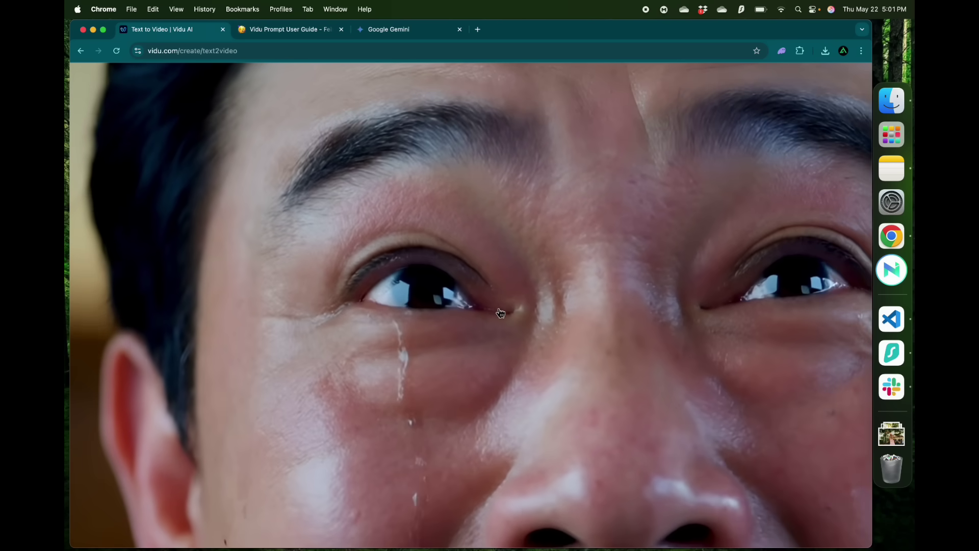
left_click(501, 313)
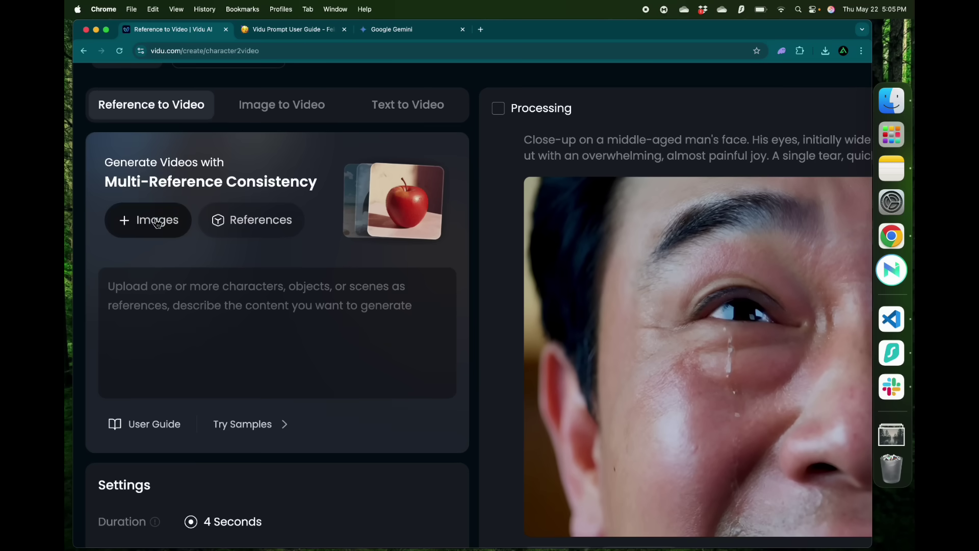
In Reference to Video, browse the community references under the Character, Scene, Animal and Costume categories.
left_click(273, 240)
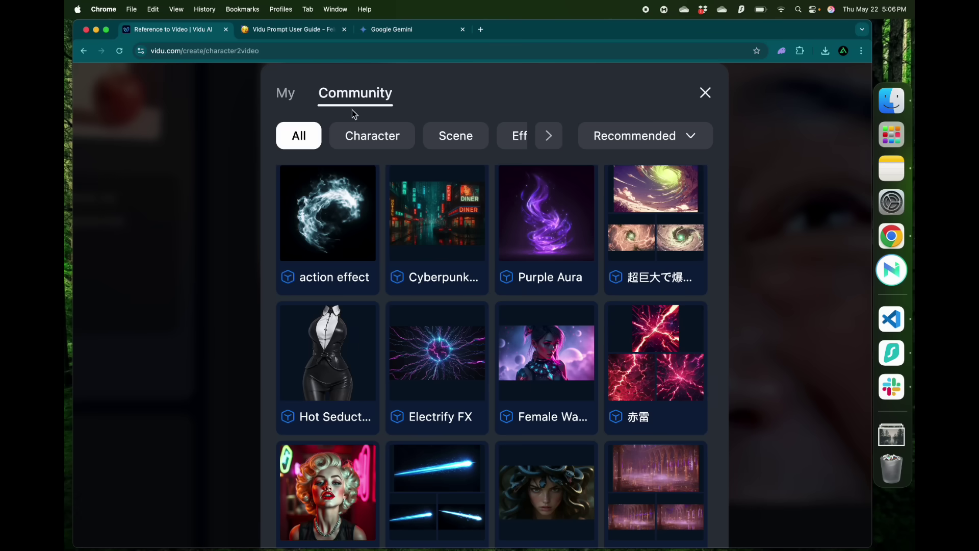
left_click(372, 135)
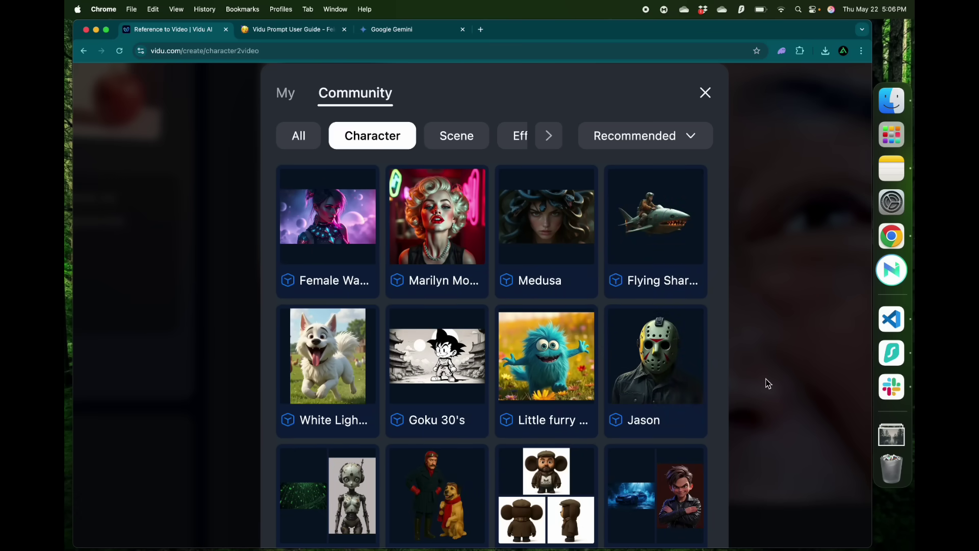
left_click(469, 148)
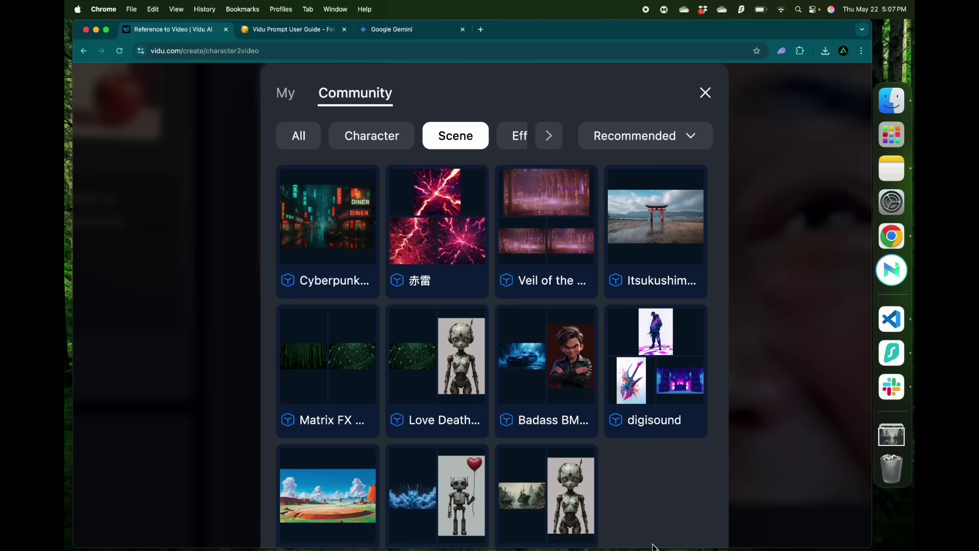
left_click(549, 136)
left_click(549, 136)
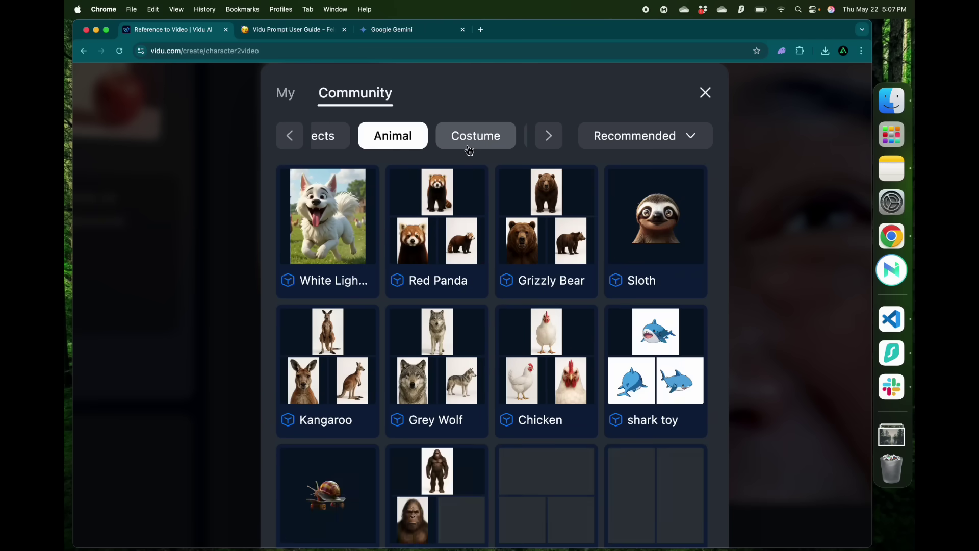
left_click(470, 149)
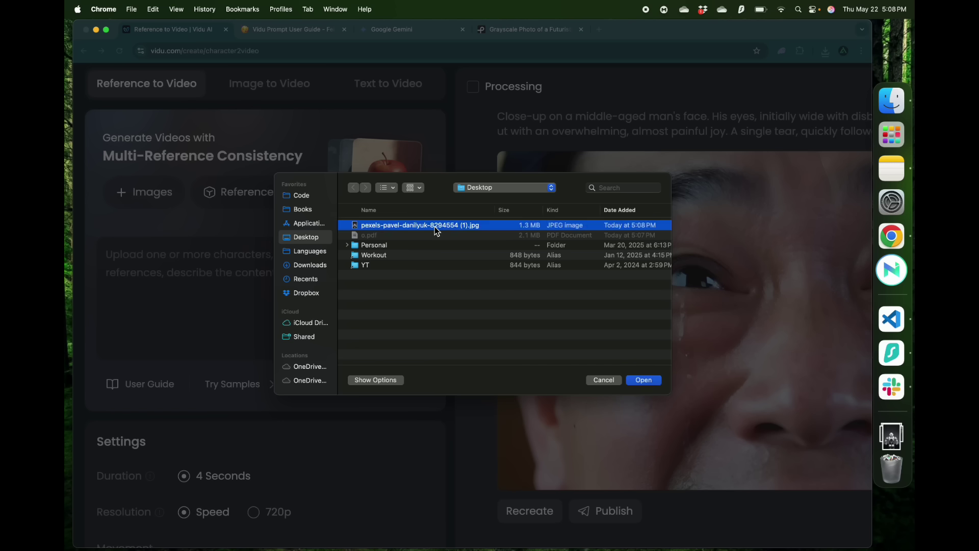
Preview the robot JPEG on the Desktop and upload it as a reference image.
key("space")
key("space")
left_click(643, 380)
Add the community references Cyberpunk Street, Matrix FX Pro and the exosuit costume to the robot image.
left_click(240, 217)
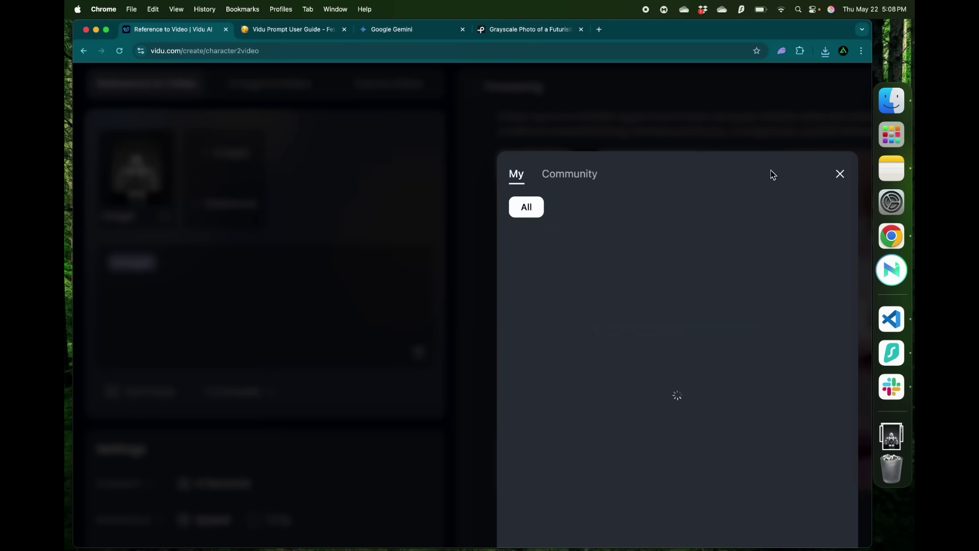
left_click(579, 181)
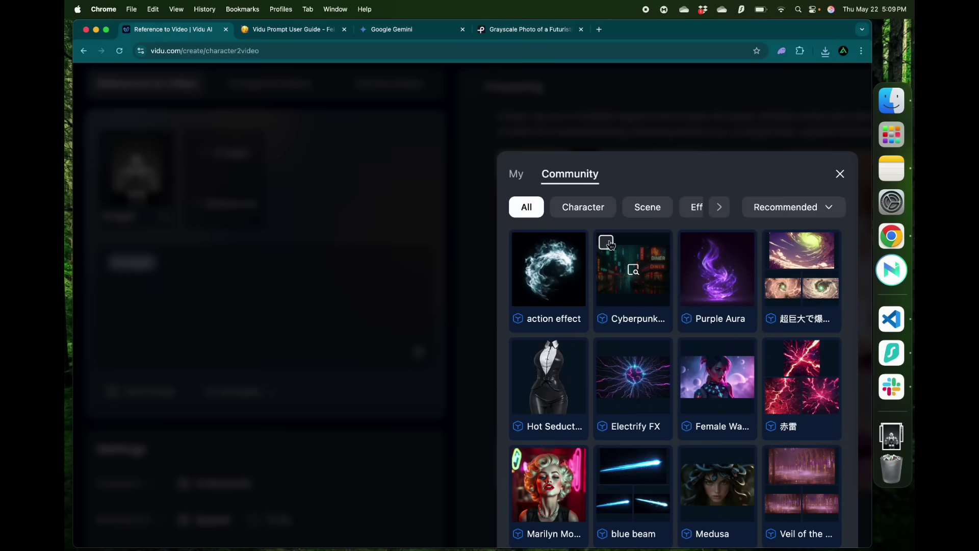
left_click(608, 243)
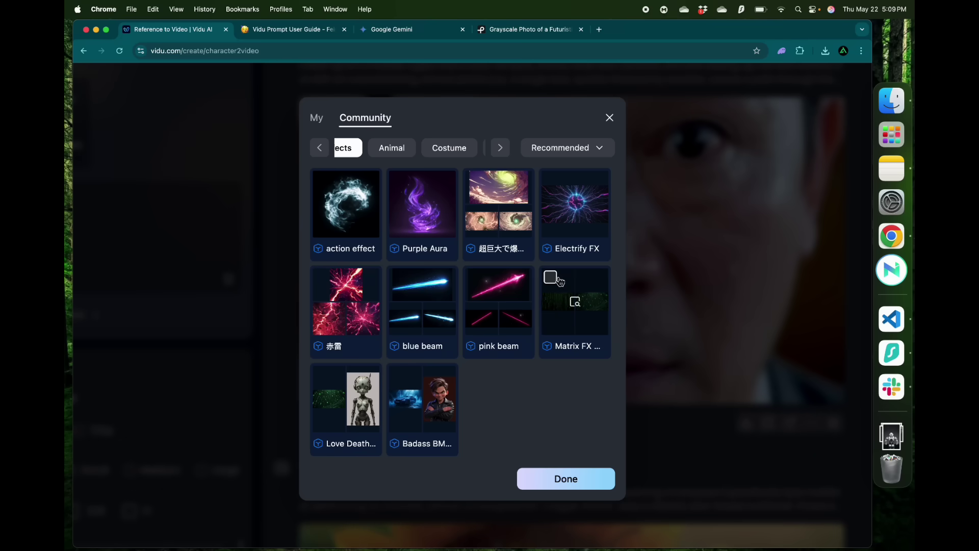
left_click(550, 277)
left_click(450, 147)
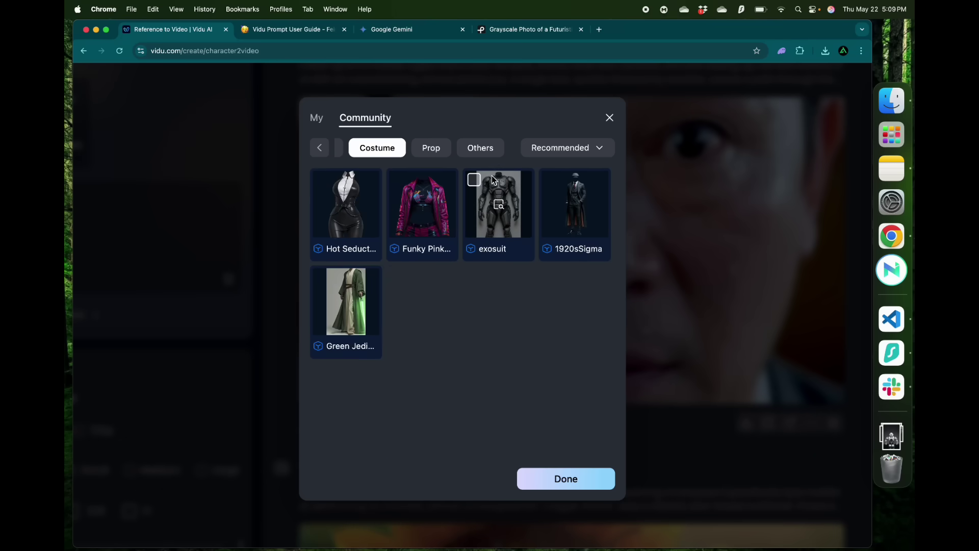
left_click(478, 183)
left_click(567, 478)
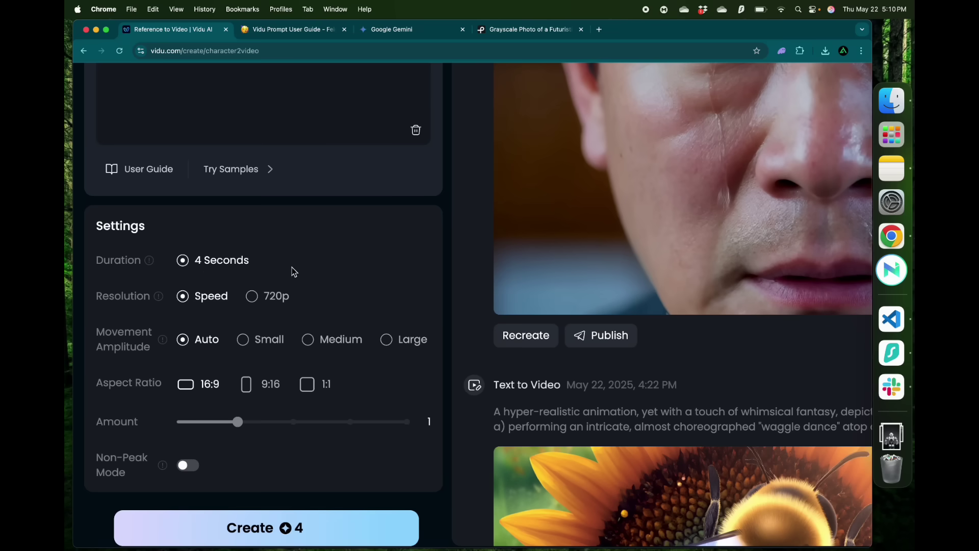
Set the resolution to 720p, create the reference video, and view the result.
left_click(258, 301)
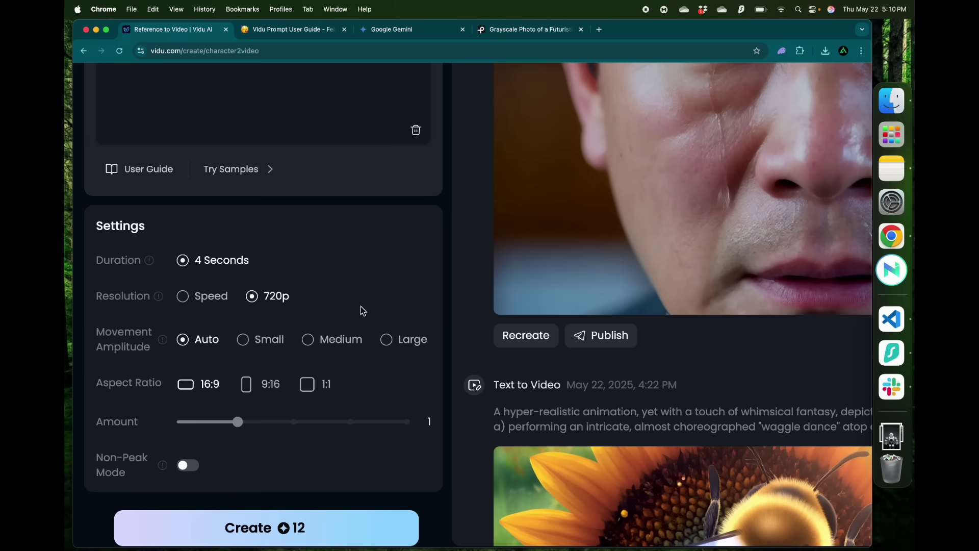
key("super+0")
left_click(237, 530)
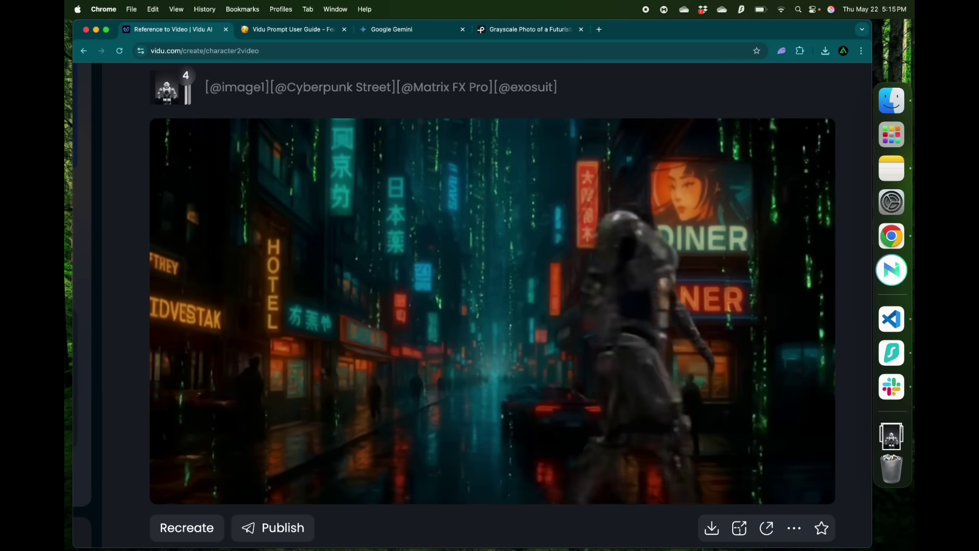
key("Escape")
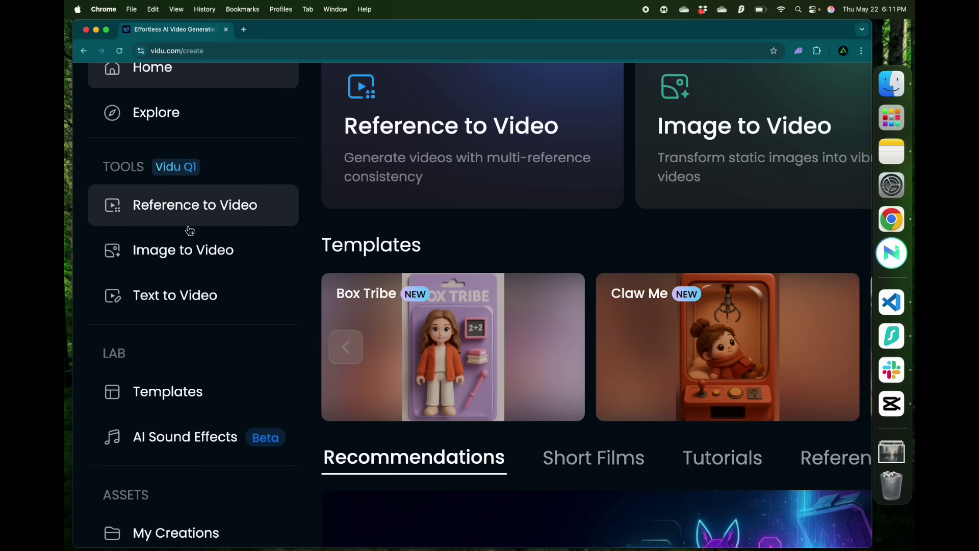
Browse the full Templates gallery and open the Mecha X template for creating a video.
scroll(284, 306, "down", 3)
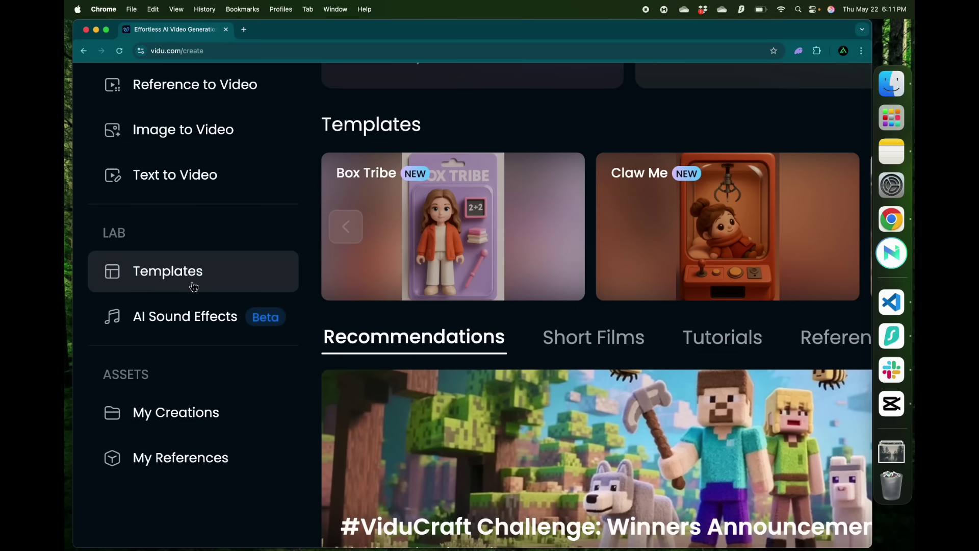
left_click(191, 283)
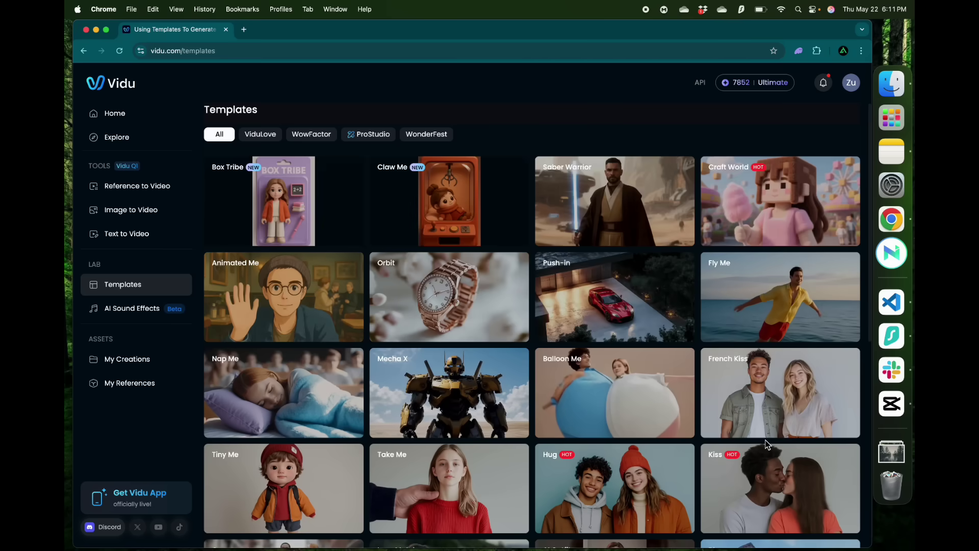
scroll(767, 446, "down", 7)
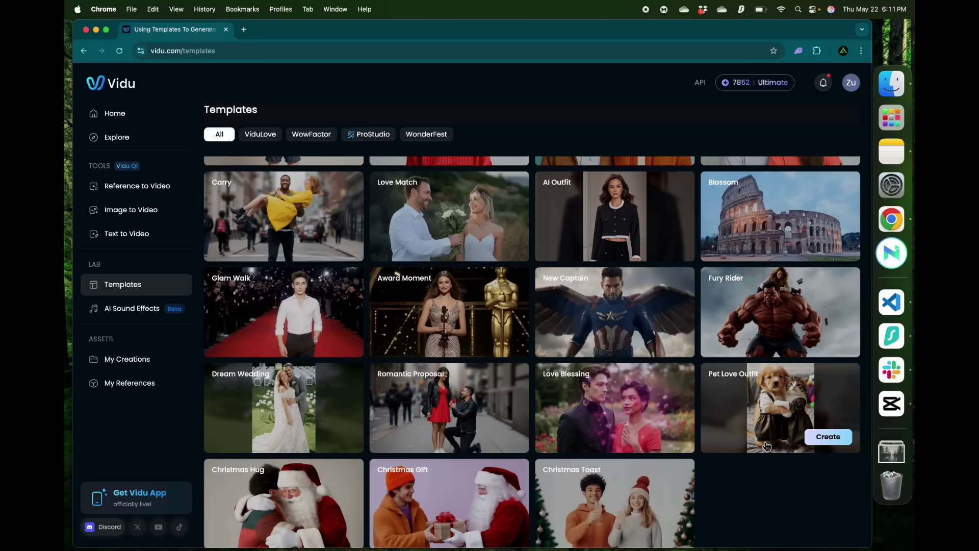
scroll(516, 352, "up", 10)
scroll(665, 201, "up", 3)
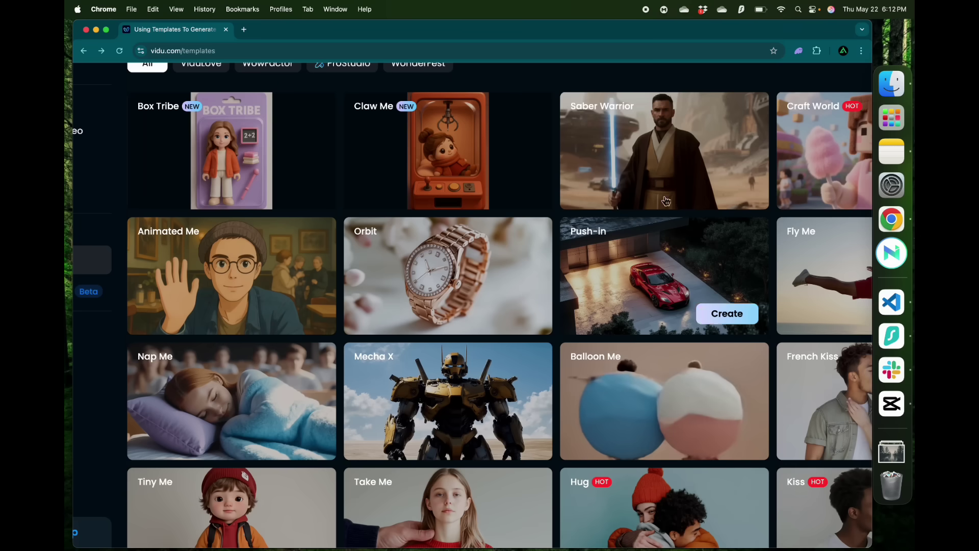
mouse_move(523, 447)
left_click(510, 439)
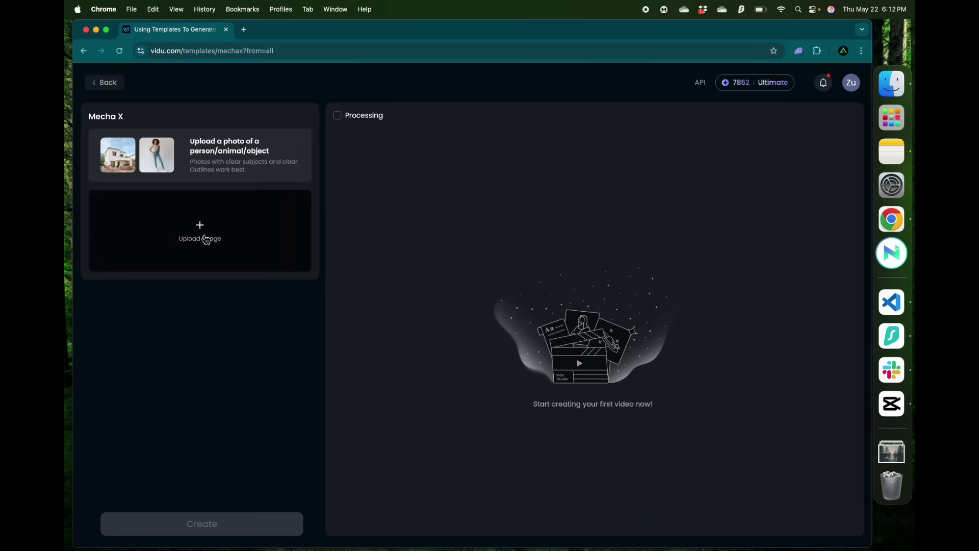
Preview the white robot JPEG on the Desktop and upload it as the Mecha X template's photo.
left_click(201, 238)
left_click(417, 225)
key("space")
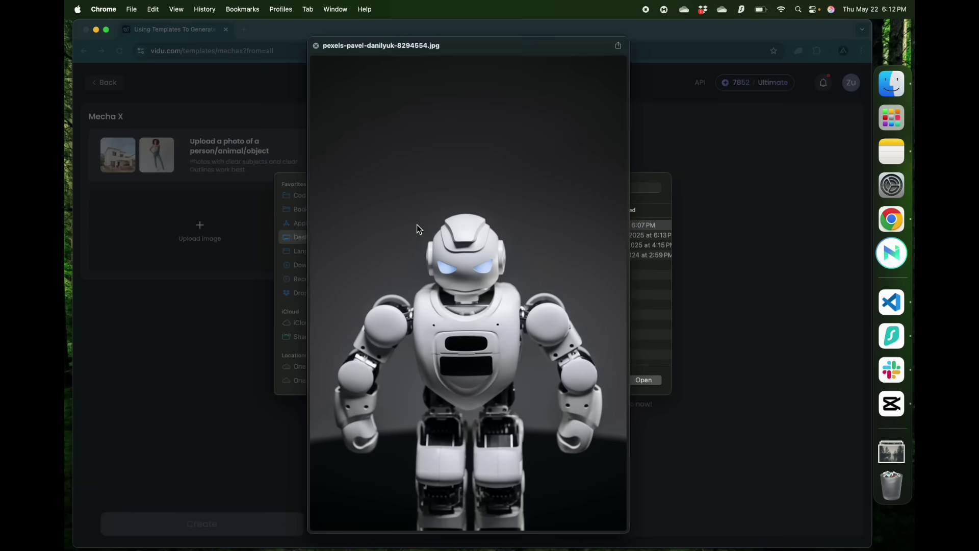
key("space")
double_click(417, 225)
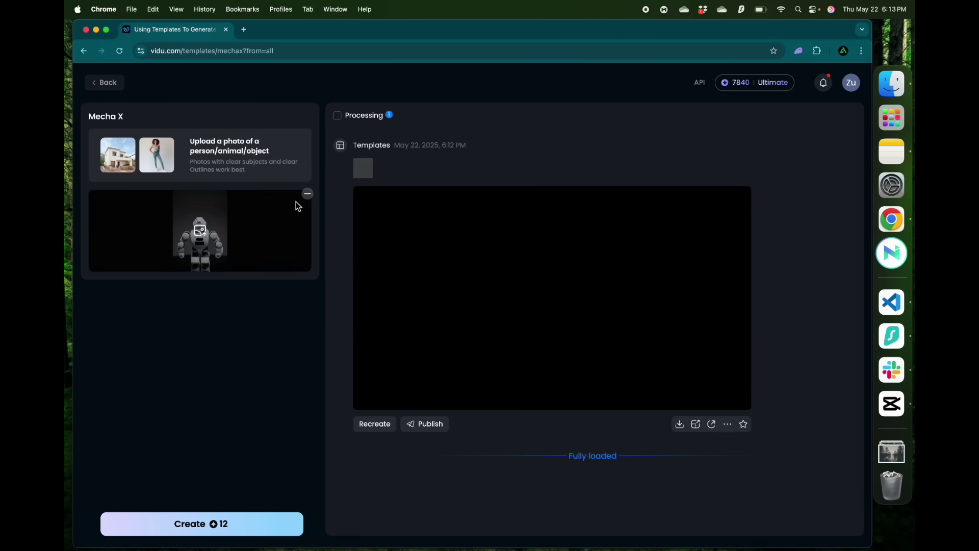
Browse the Short Films, Tutorials and References collections on Vidu's home page.
scroll(607, 337, "up", 3)
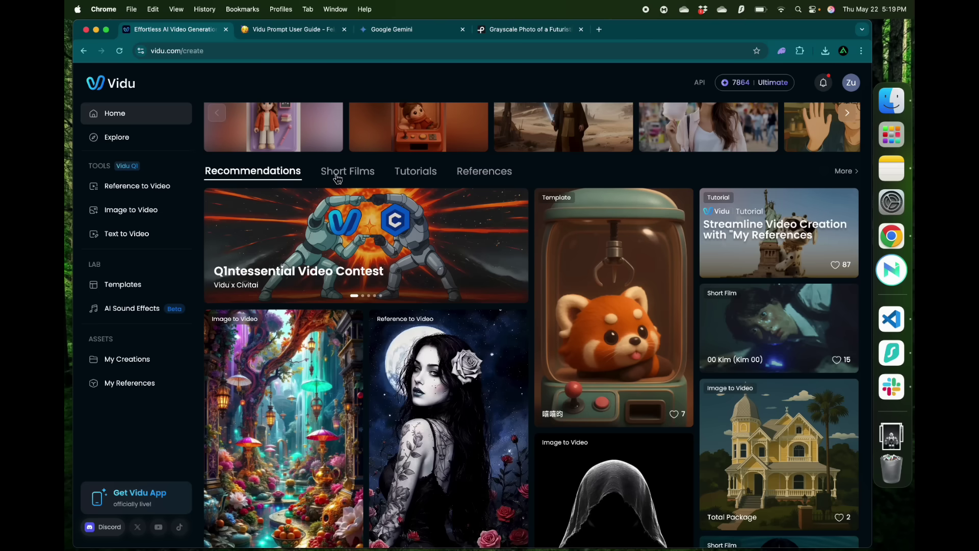
left_click(337, 173)
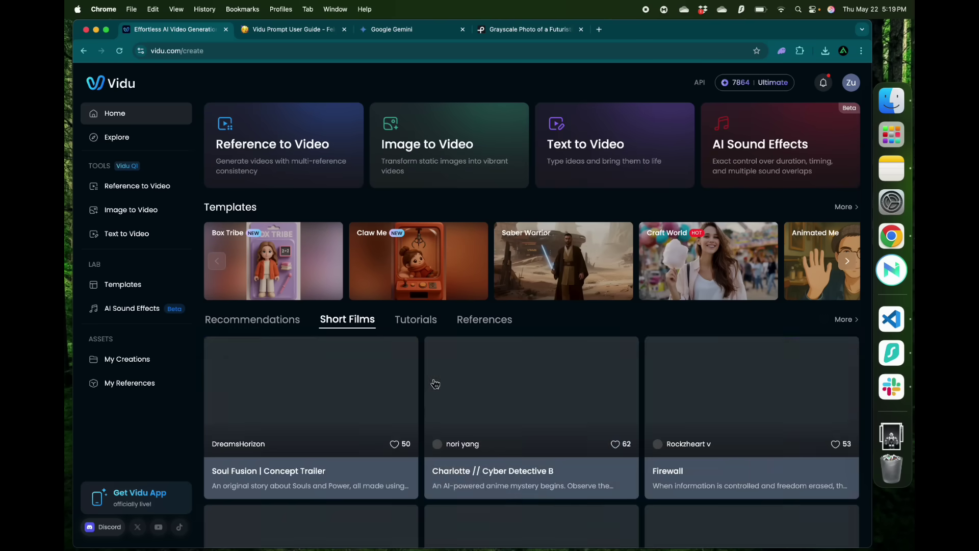
scroll(433, 383, "down", 5)
left_click(414, 132)
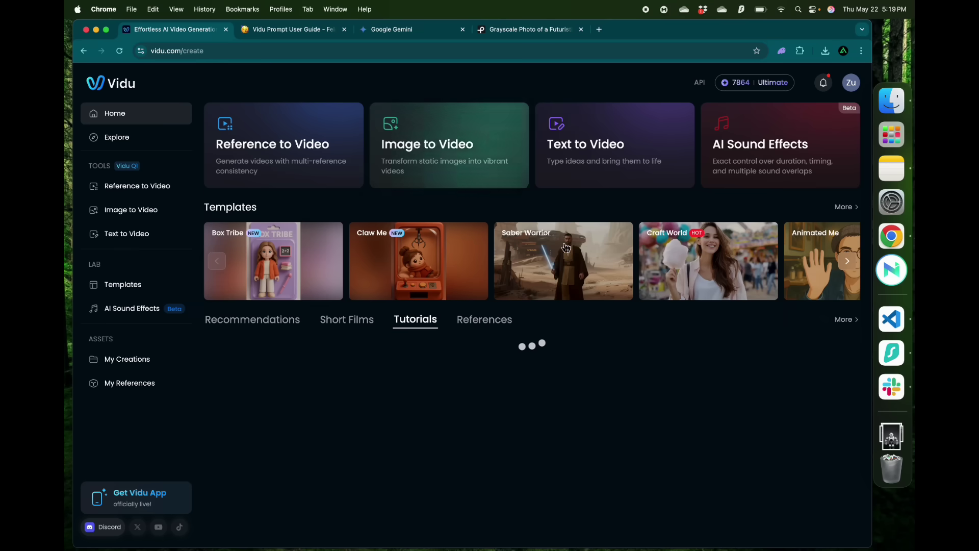
scroll(668, 294, "down", 1)
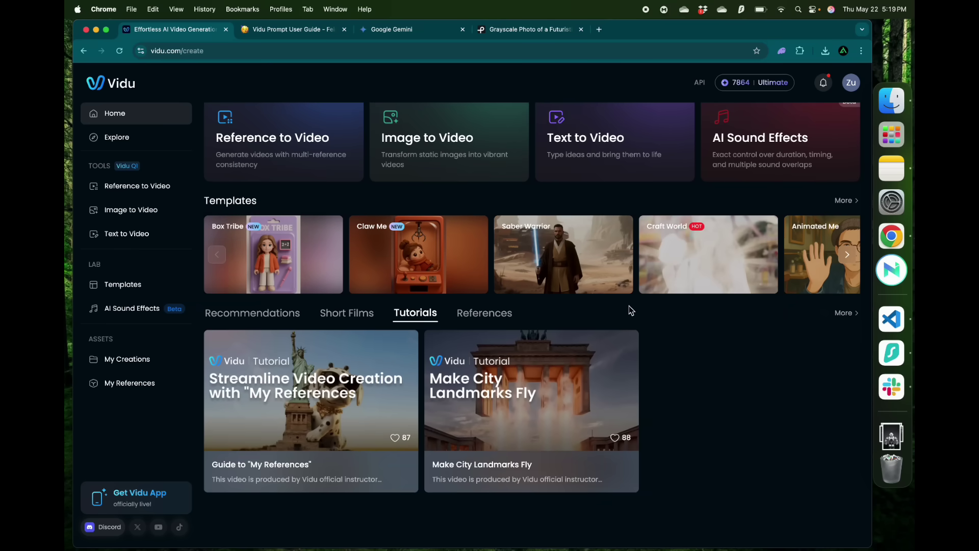
left_click(485, 312)
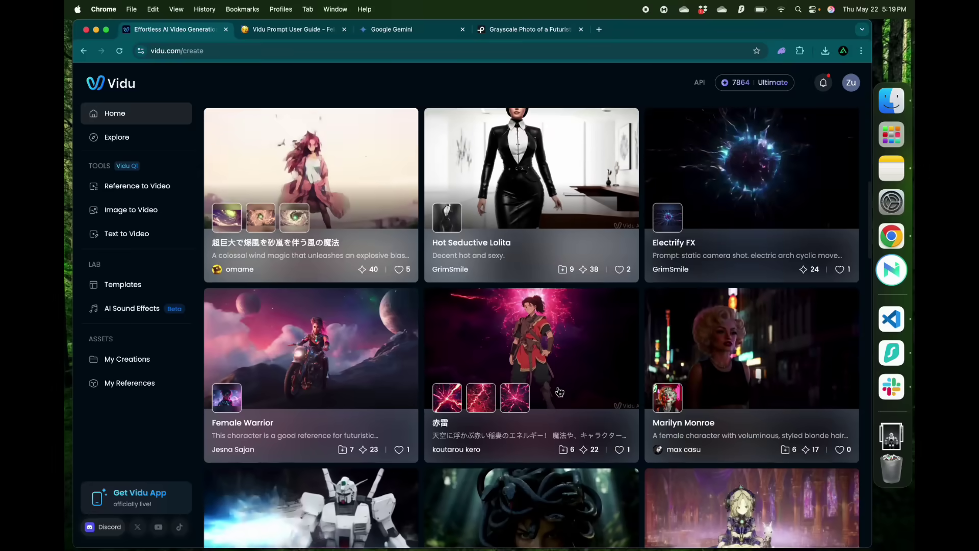
scroll(560, 392, "down", 8)
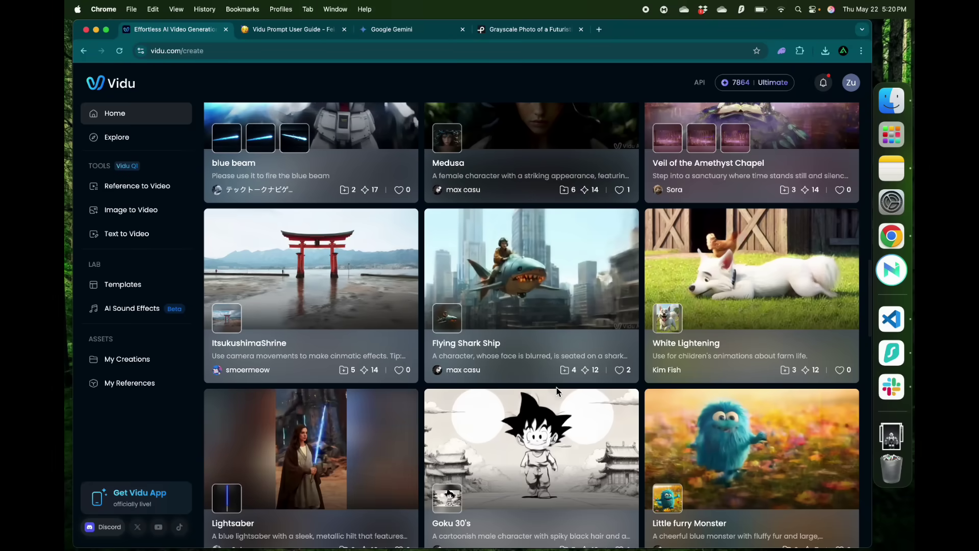
scroll(556, 387, "up", 7)
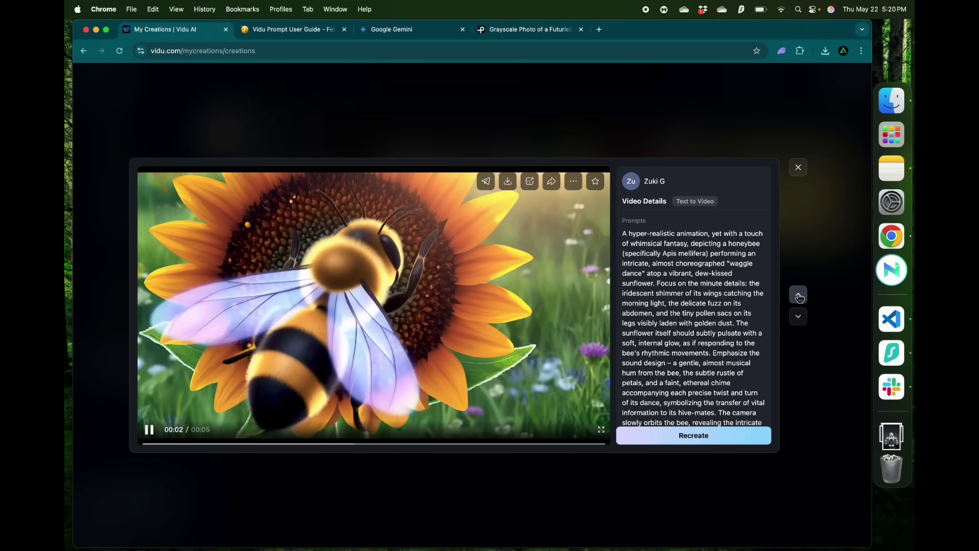
In My Creations, step from the honeybee video through the tearful man's close-up to the cyberpunk robot video.
left_click(799, 295)
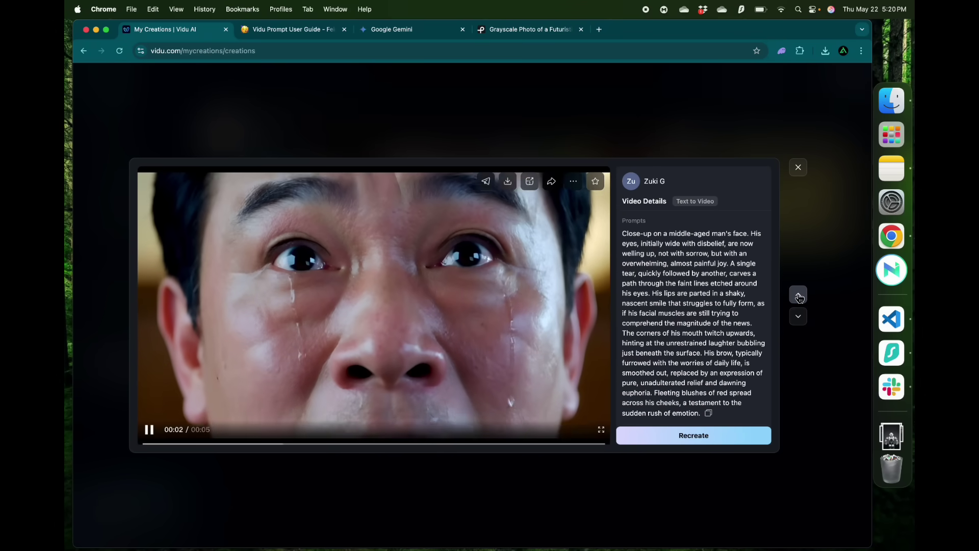
left_click(799, 296)
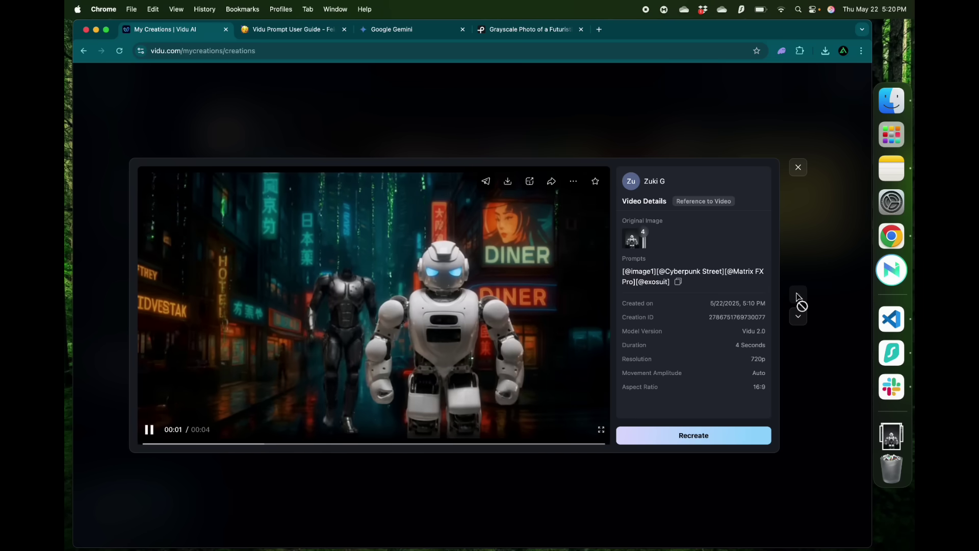